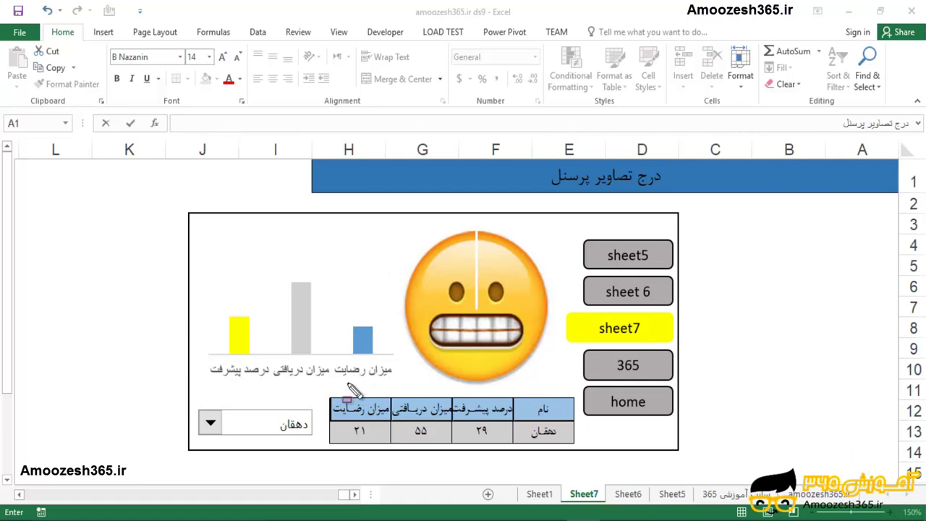
Activate the workbook window, then open and close the dashboard's name list without changing it
drag(318, 392, 581, 446)
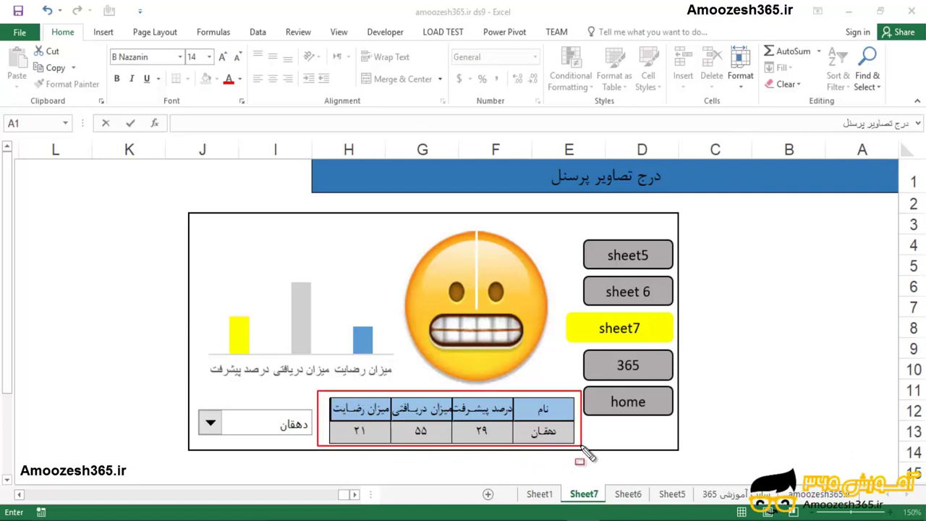
drag(188, 239, 399, 384)
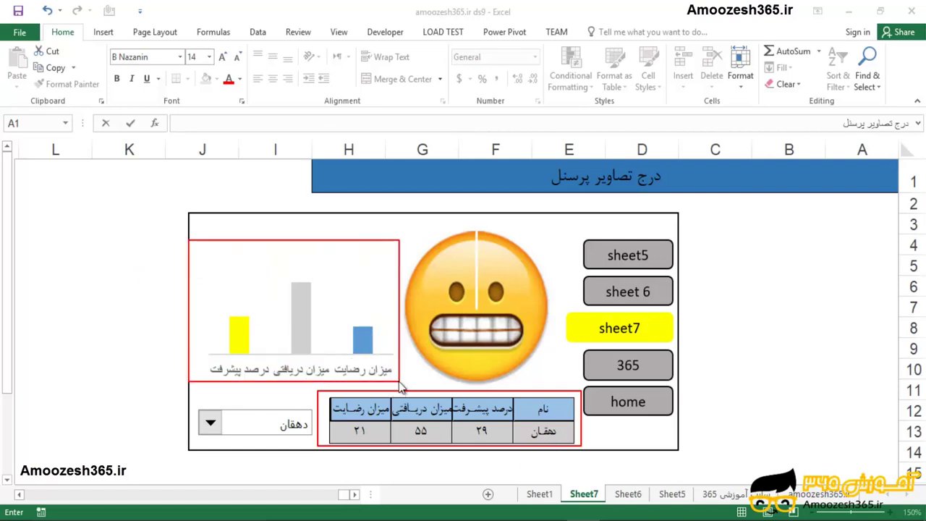
key(Escape)
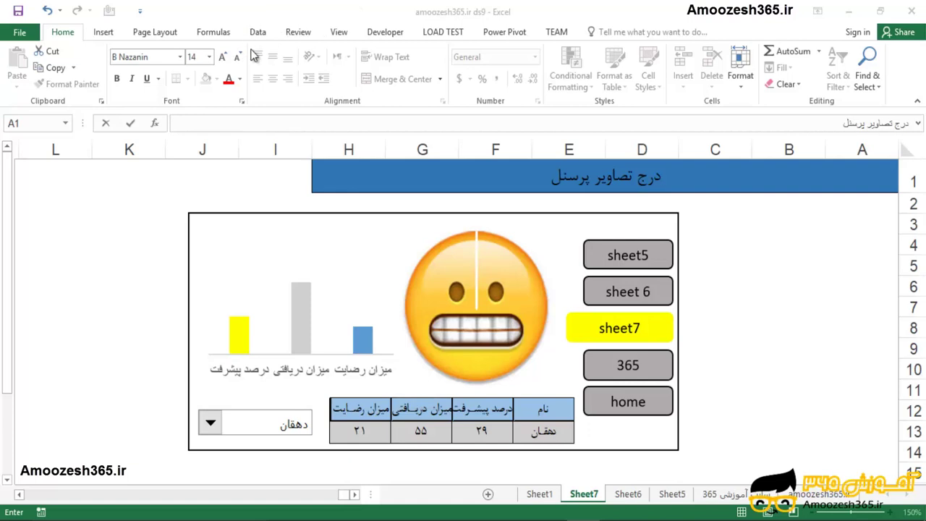
click(210, 421)
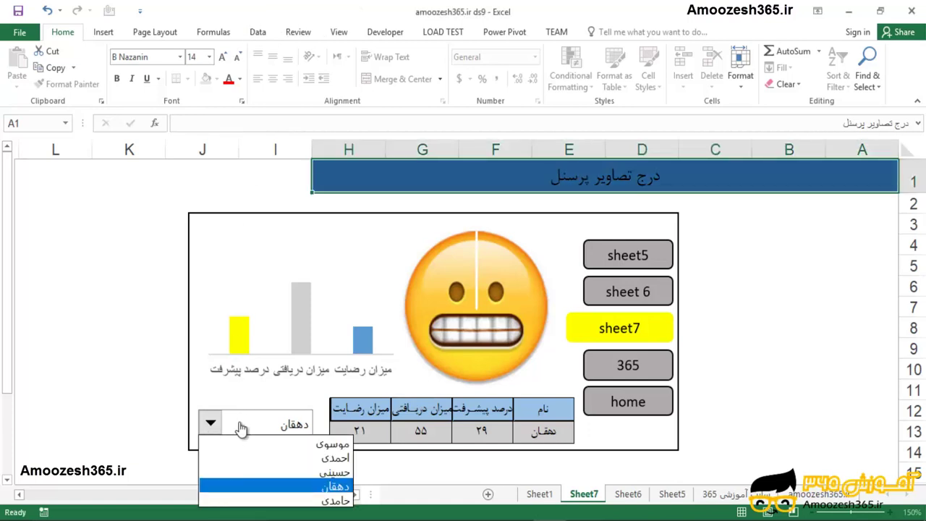
click(121, 242)
click(121, 242)
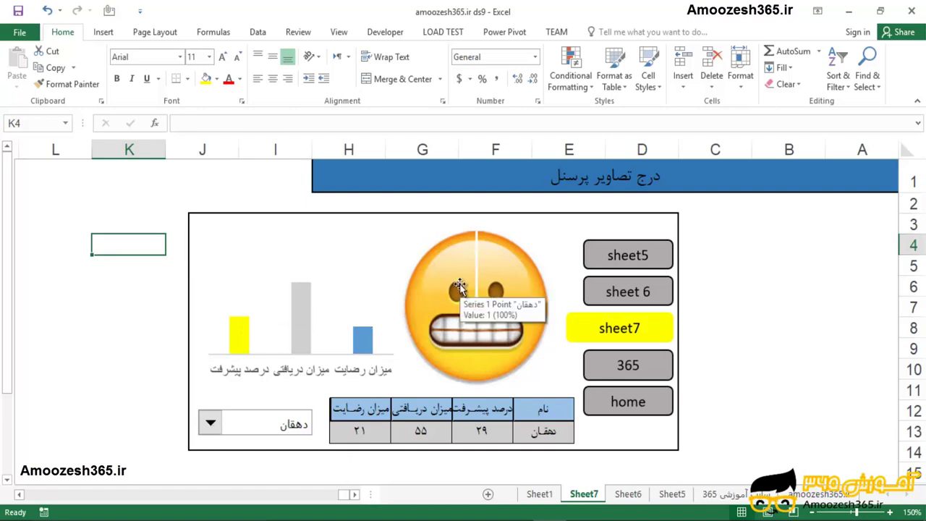
Try the second and last names, then choose the first name, showing scores 65, 51 and 34
click(210, 427)
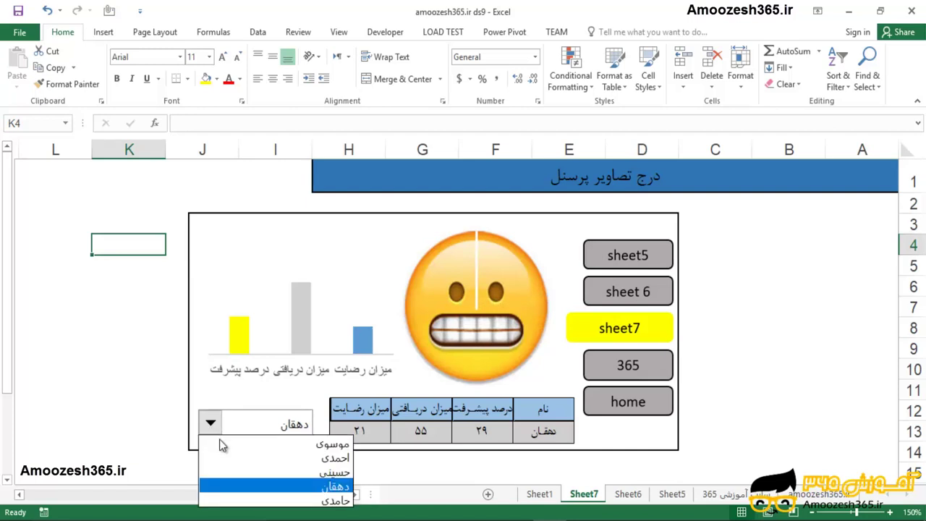
click(297, 458)
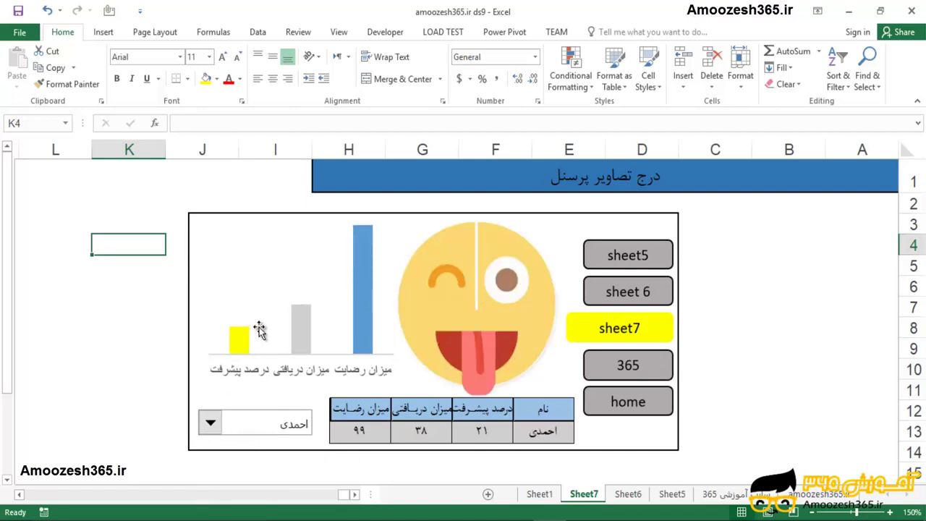
click(210, 424)
click(297, 487)
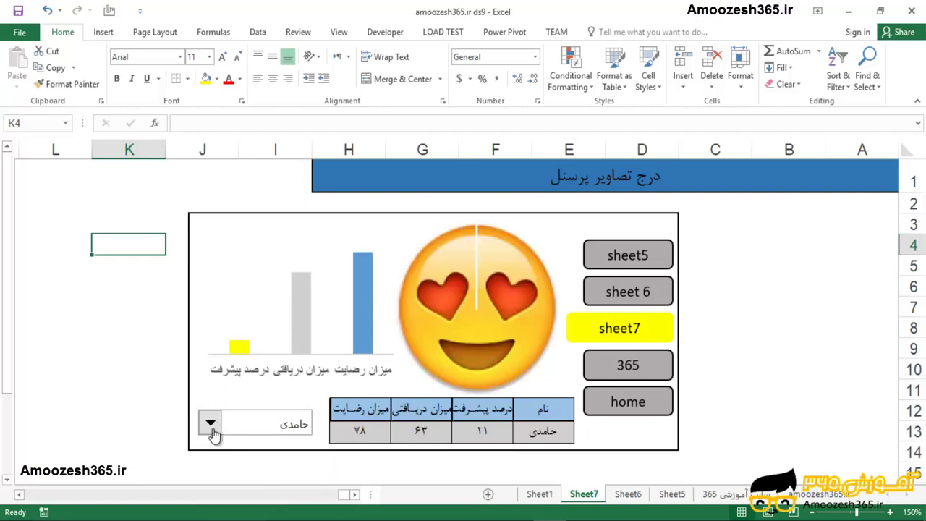
click(211, 425)
click(309, 443)
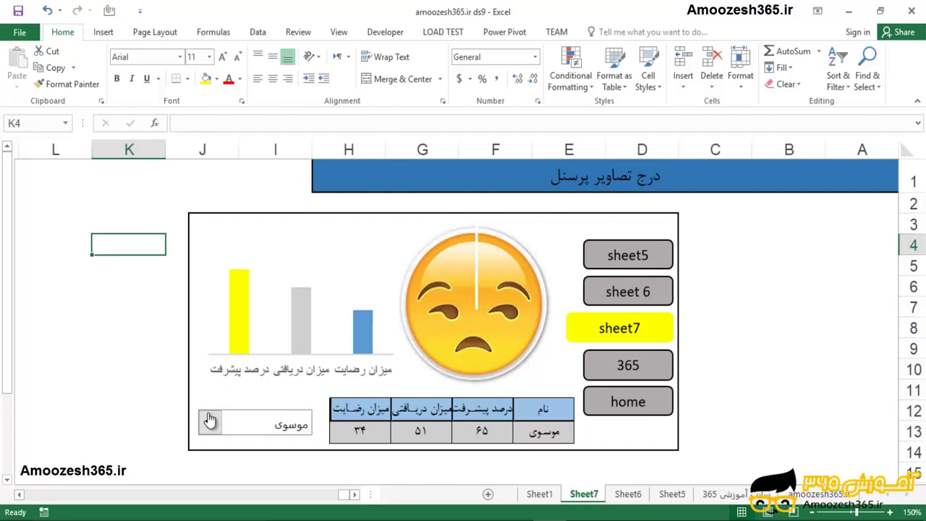
Delete the emoji doughnut chart from the dashboard
right_click(452, 271)
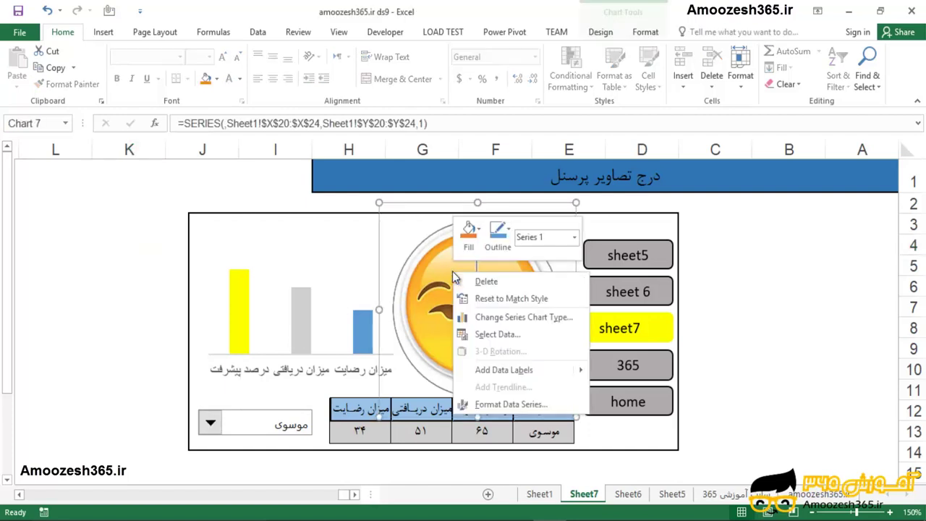
key(Escape)
click(455, 204)
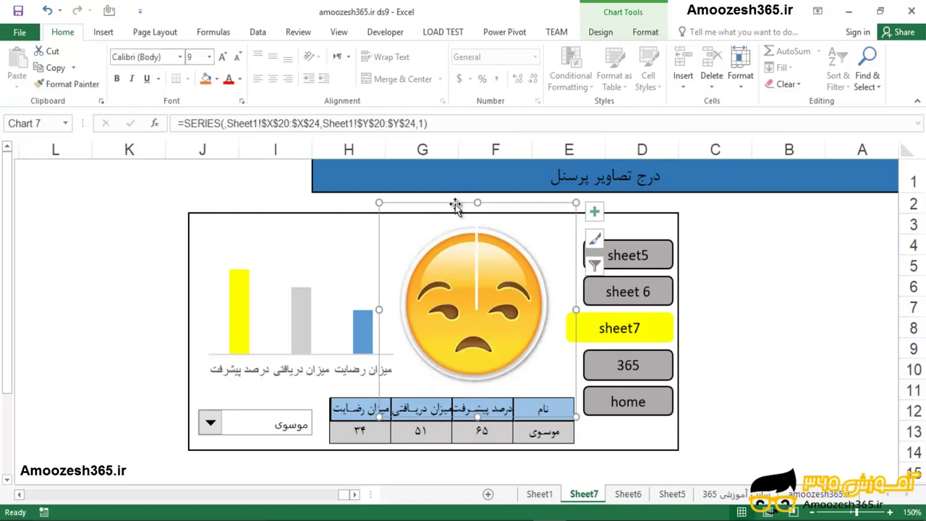
key(Delete)
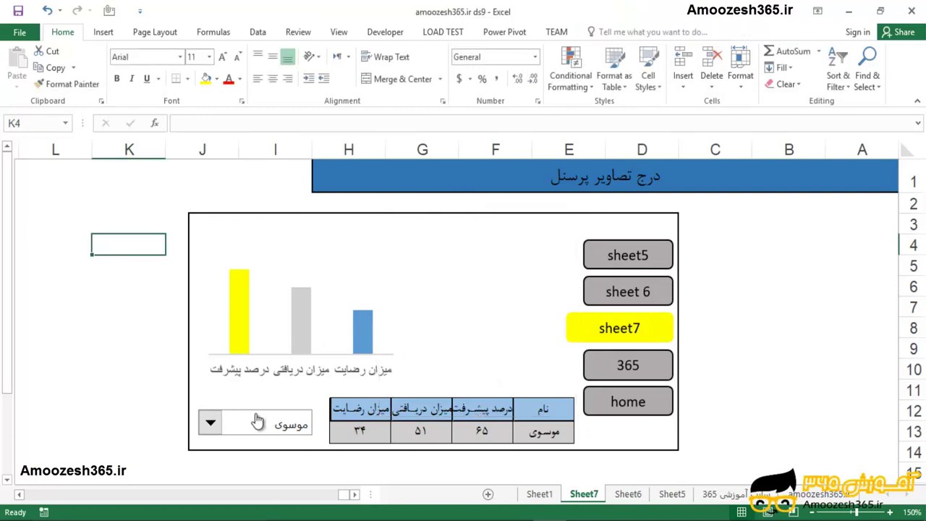
Switch to Sheet1 and clear the selection on the names-and-scores table
click(539, 494)
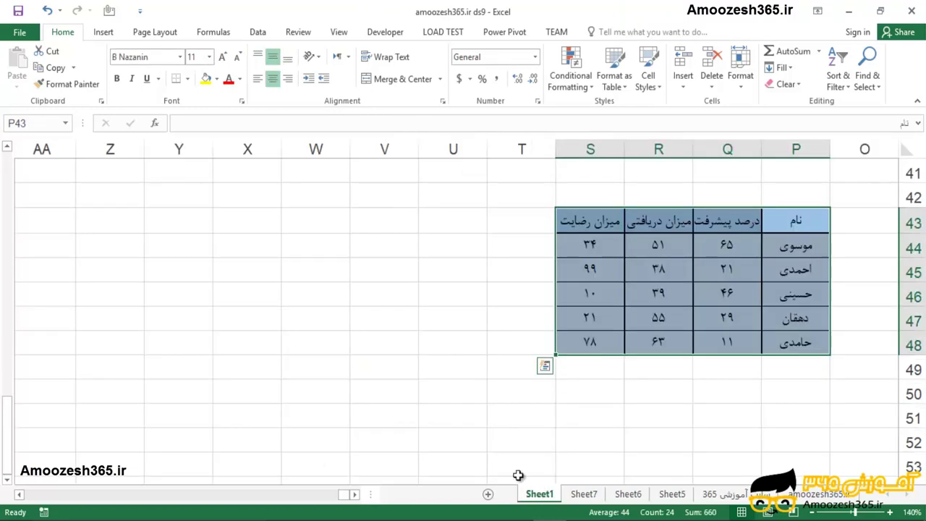
click(450, 315)
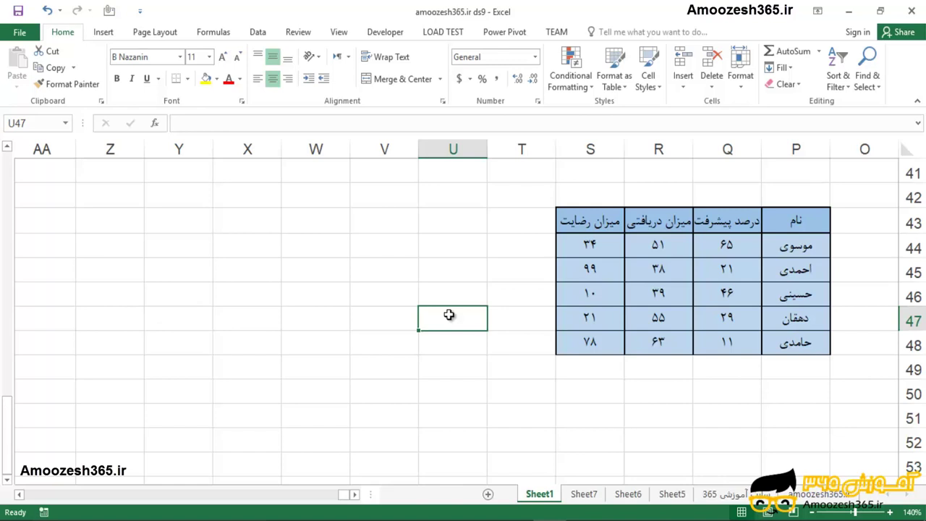
click(459, 226)
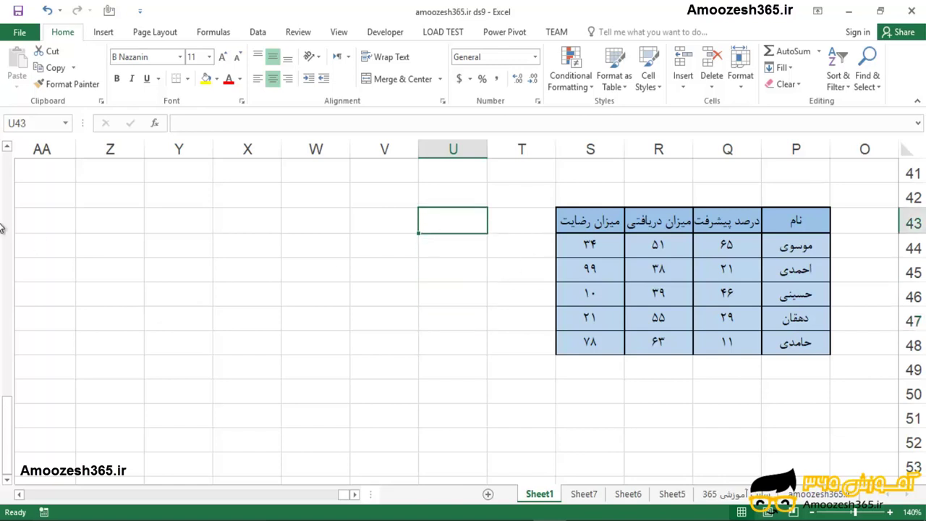
click(358, 497)
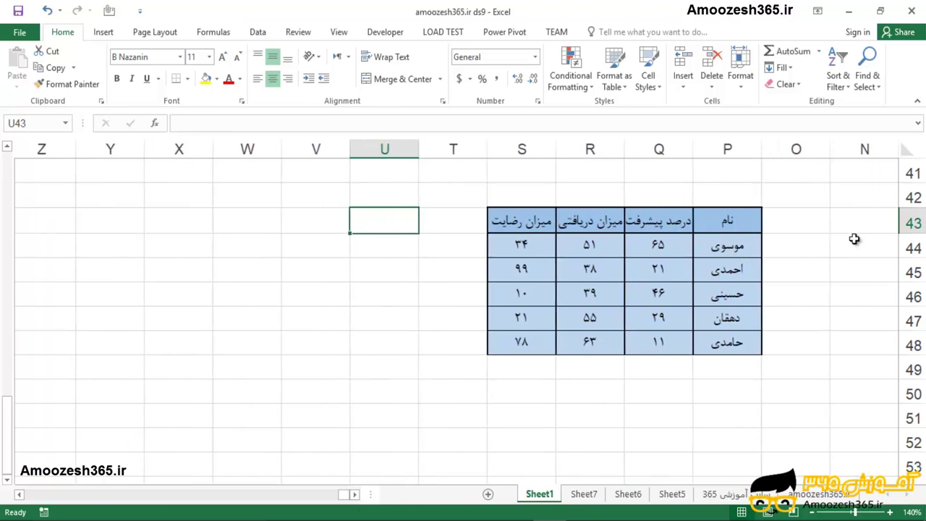
Enter the value 1 in each cell of column O beside the names, starting at O44
click(802, 247)
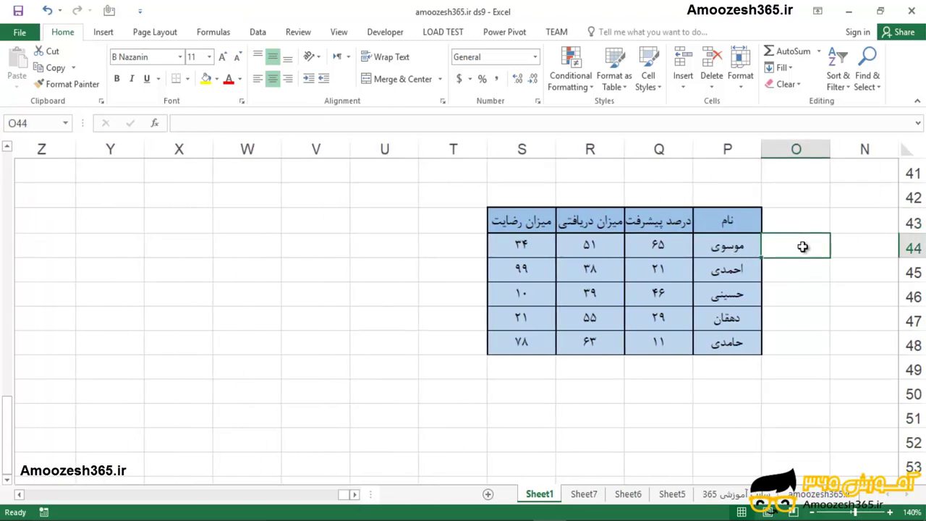
text(1)
key(Return)
text(1)
key(Return)
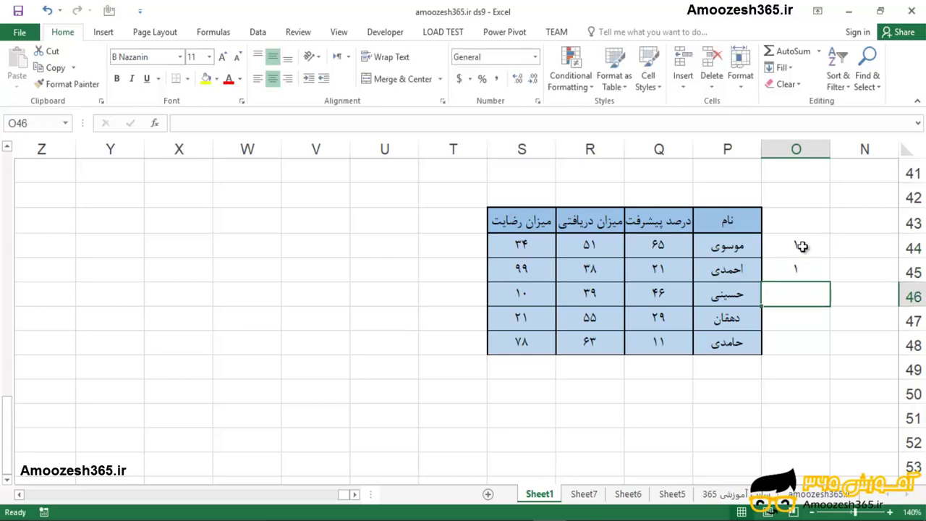
text(1)
key(Return)
text(1)
key(Return)
text(1)
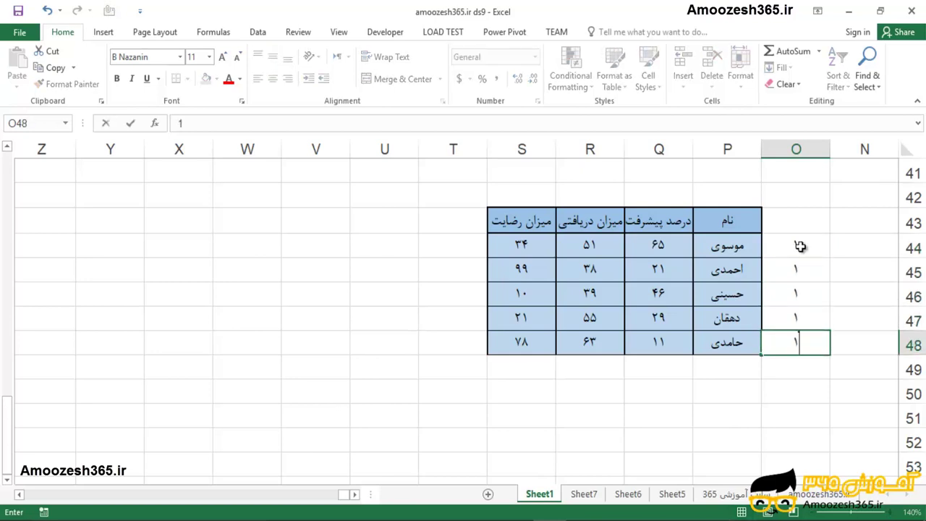
Give O43:O48 a grey fill and All Borders, then select the names with their 1 values
drag(793, 220, 818, 345)
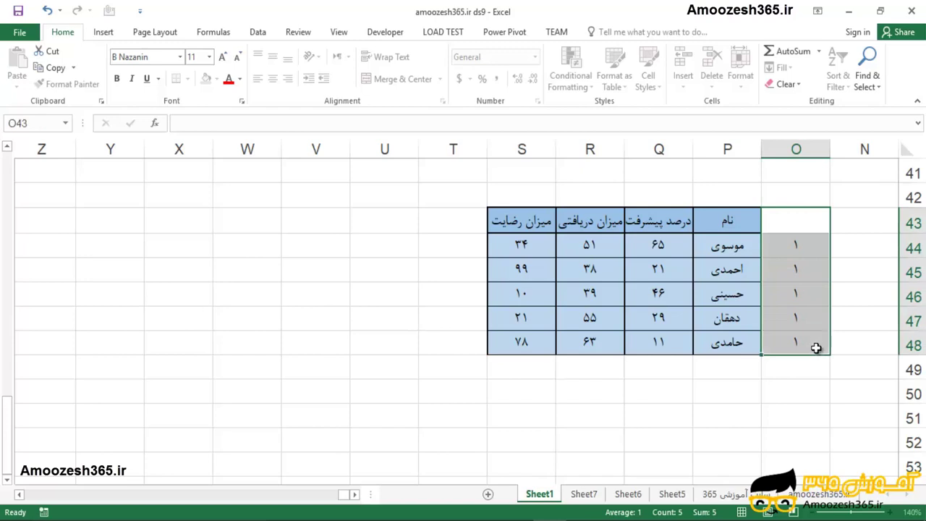
click(217, 79)
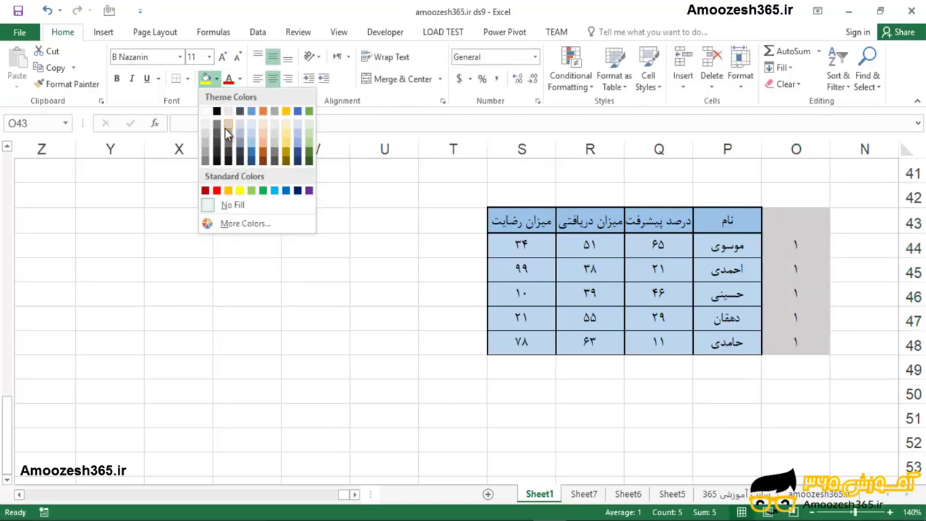
click(225, 128)
click(188, 78)
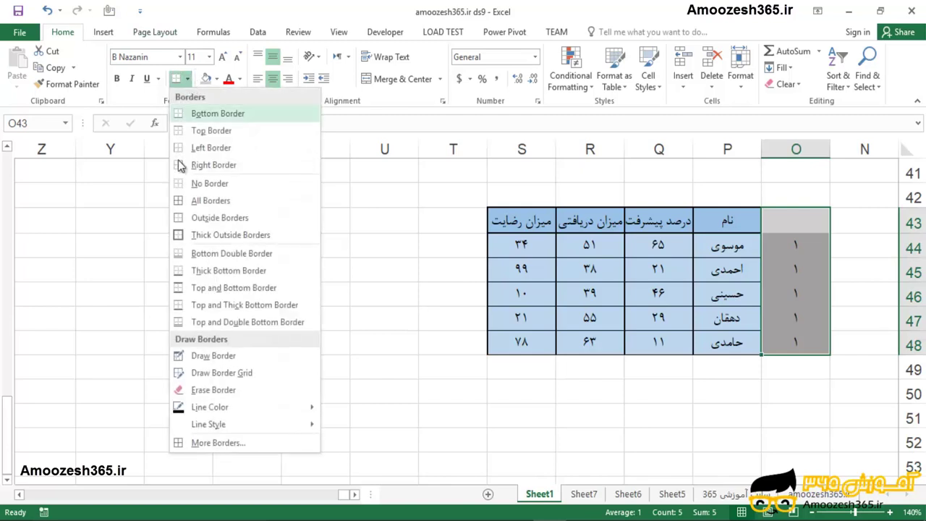
click(200, 203)
click(356, 354)
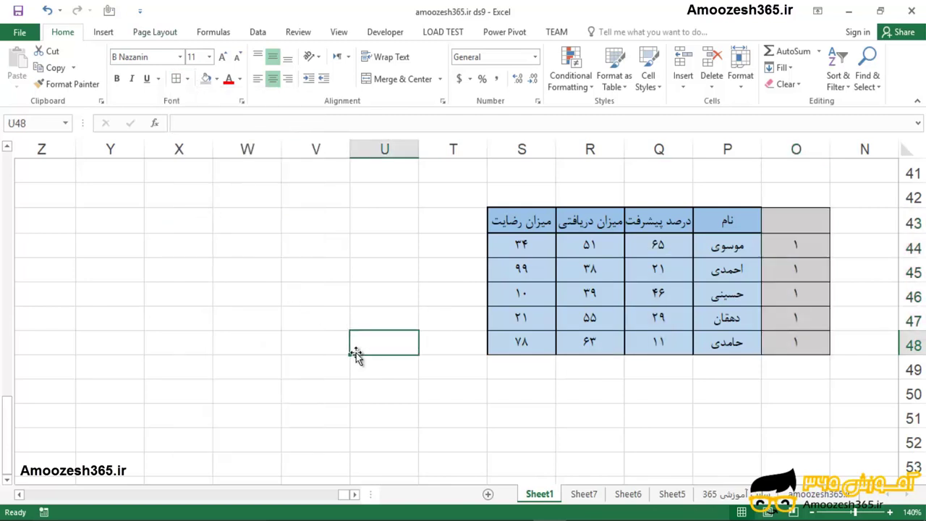
click(727, 172)
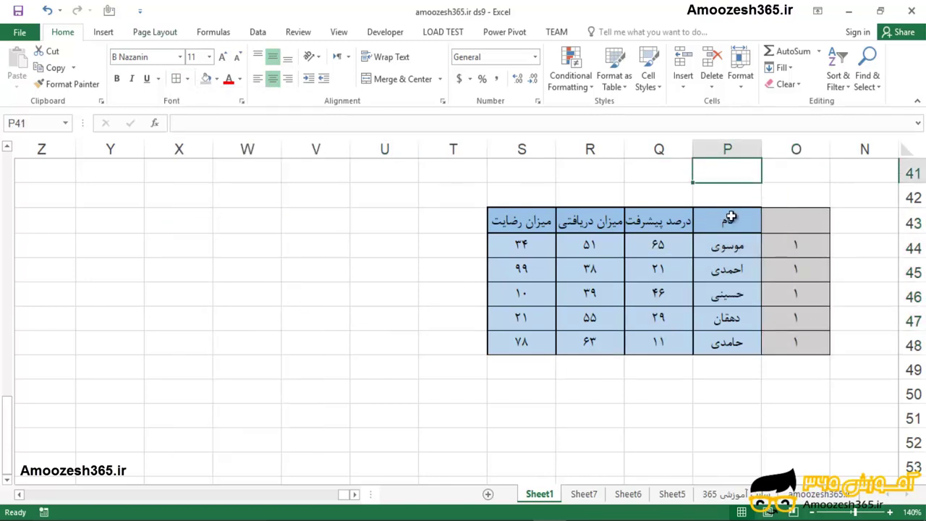
drag(731, 217, 792, 342)
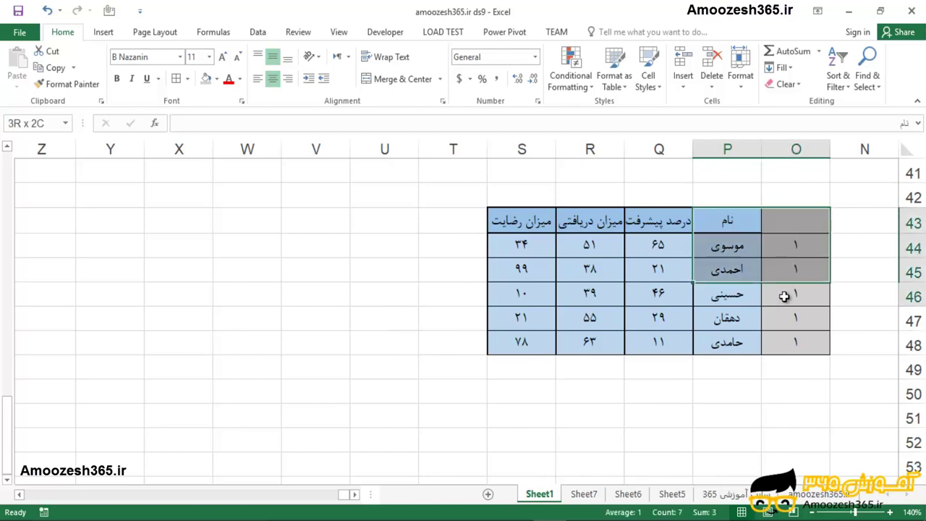
Insert a 2-D pie chart from the selected names and 1 values
click(105, 35)
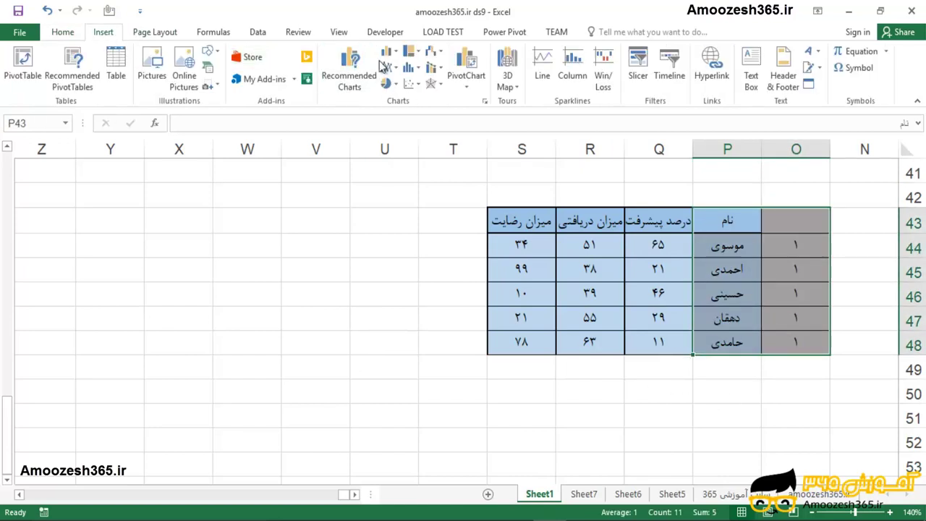
click(396, 85)
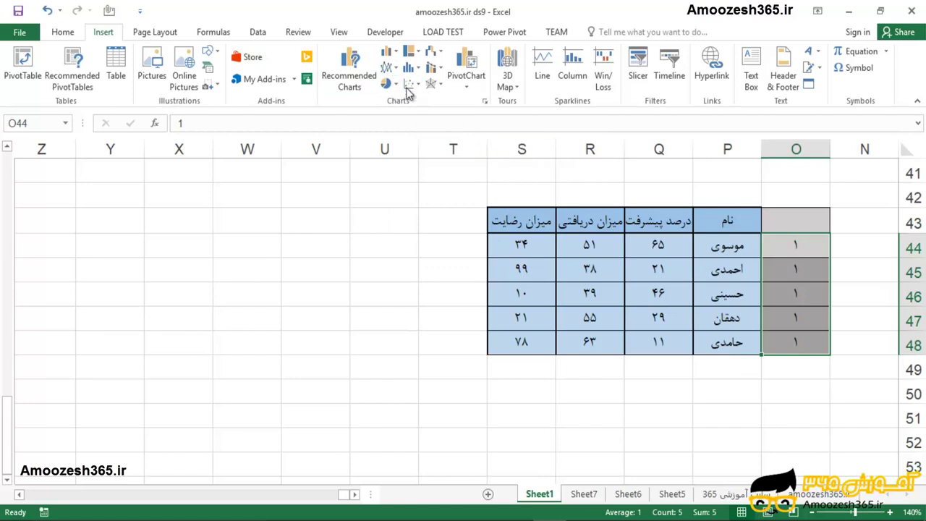
click(400, 86)
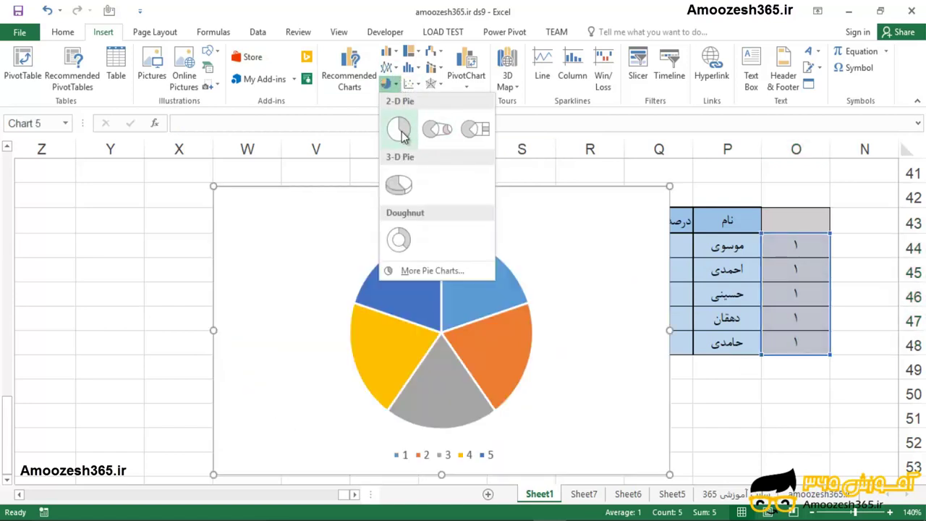
click(402, 131)
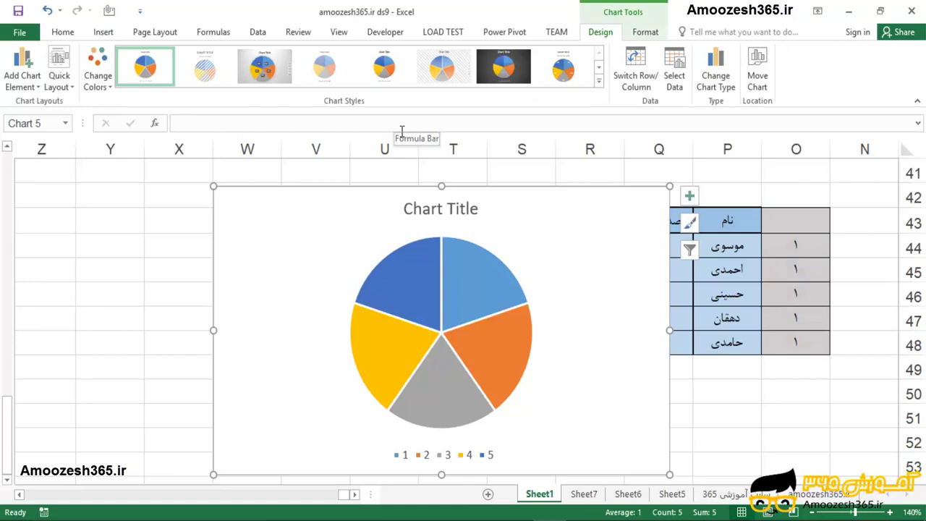
Move the pie beside the name table, shrink it, and delete its title and legend
drag(410, 193, 228, 174)
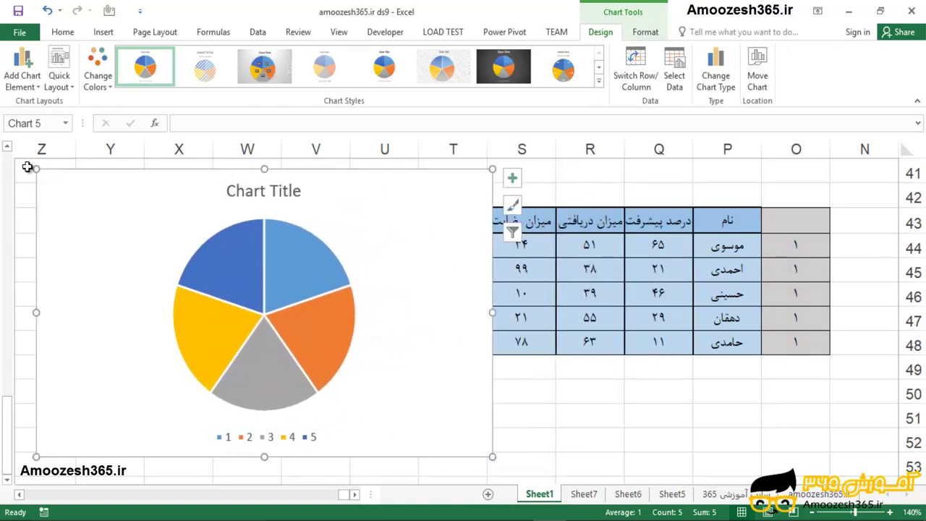
drag(42, 172, 144, 200)
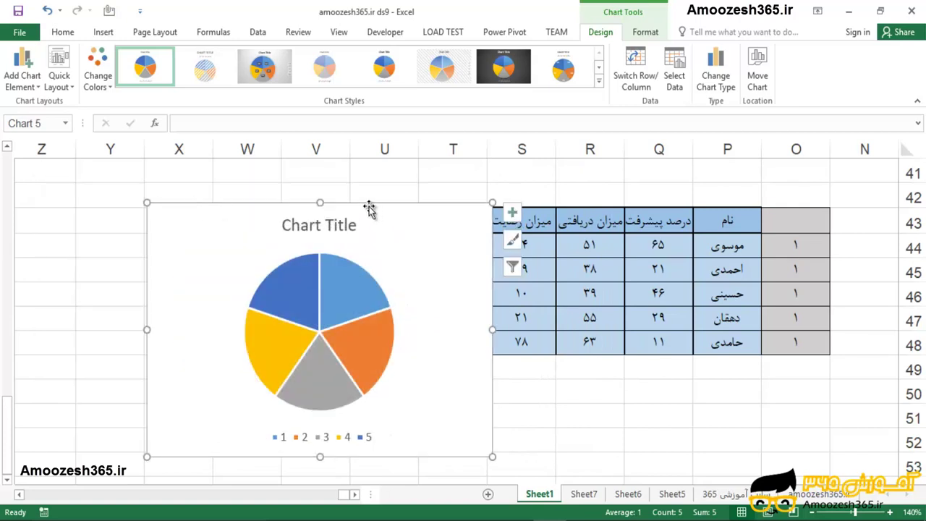
mouse_move(372, 207)
mouse_down()
mouse_move(327, 180)
mouse_move(349, 174)
mouse_up()
click(285, 196)
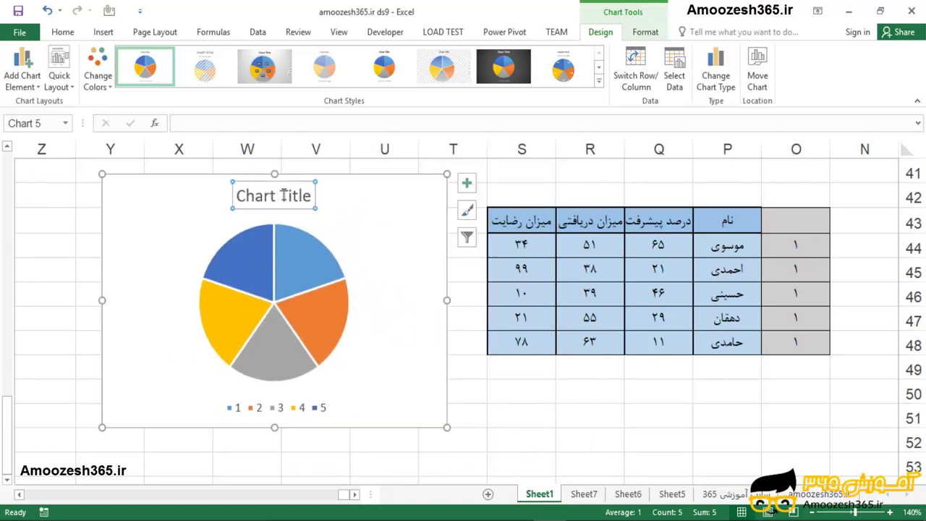
key(Delete)
click(311, 407)
key(Delete)
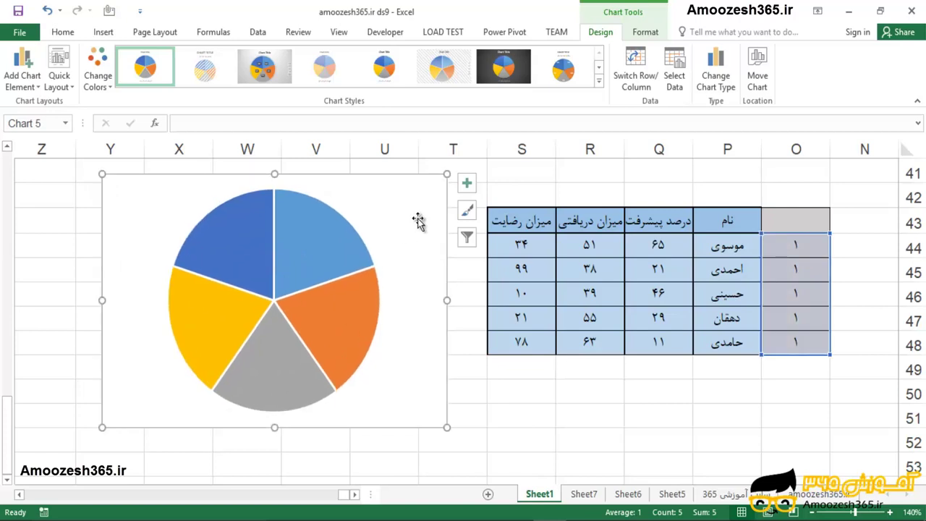
Set the pie chart's Shape Fill to No Fill and Shape Outline to No Outline
click(644, 32)
click(359, 50)
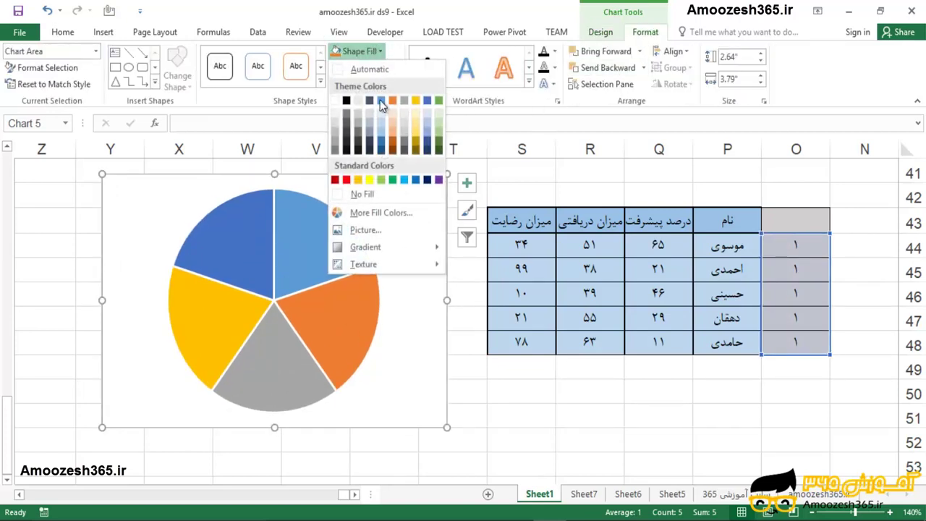
click(362, 193)
click(364, 67)
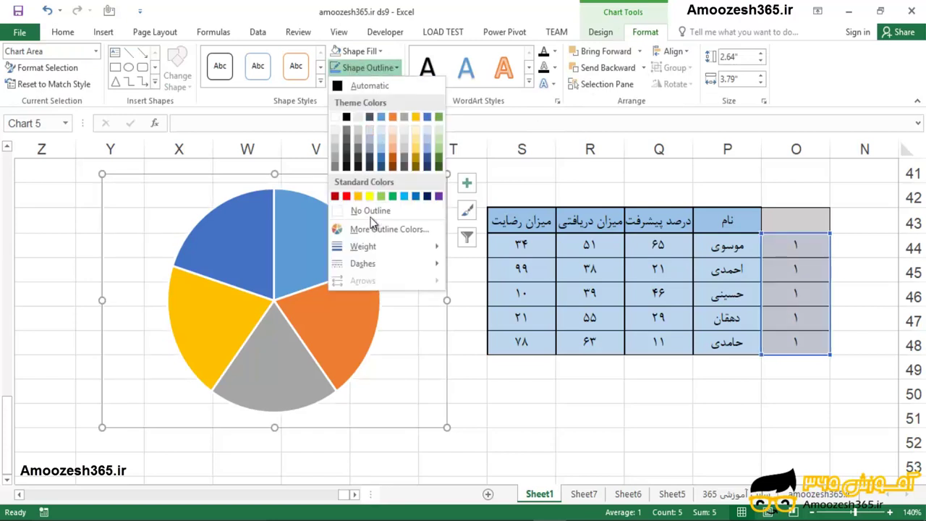
click(370, 211)
click(58, 220)
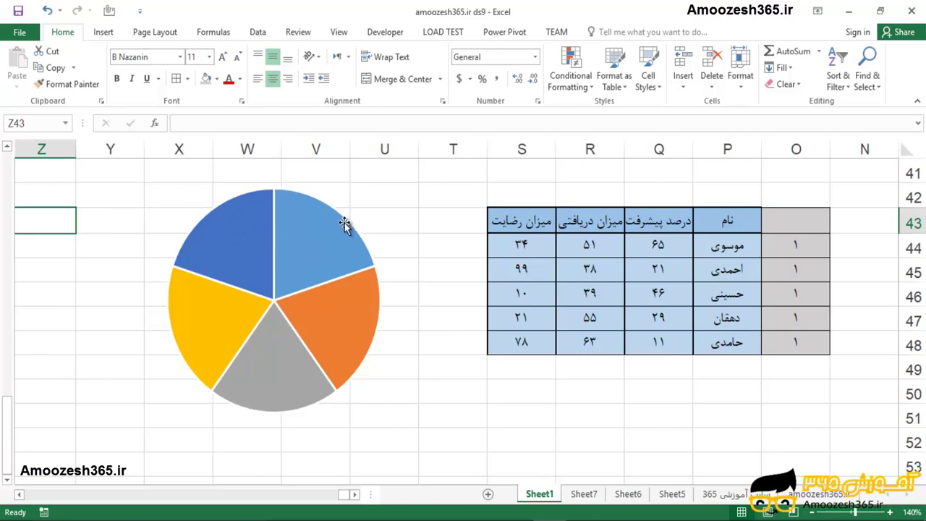
Undo the last change and select only the top-right blue pie slice
key(ctrl+z)
mouse_move(315, 239)
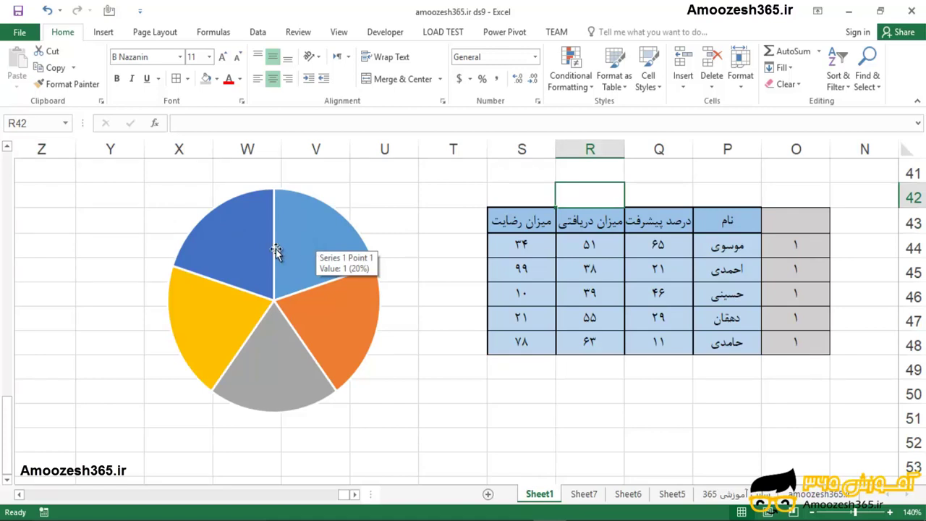
click(312, 254)
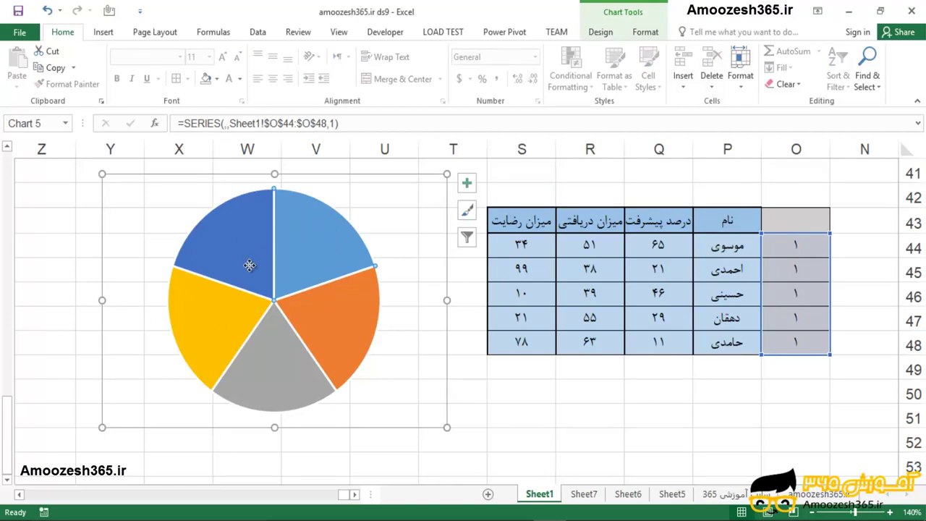
click(580, 437)
click(296, 276)
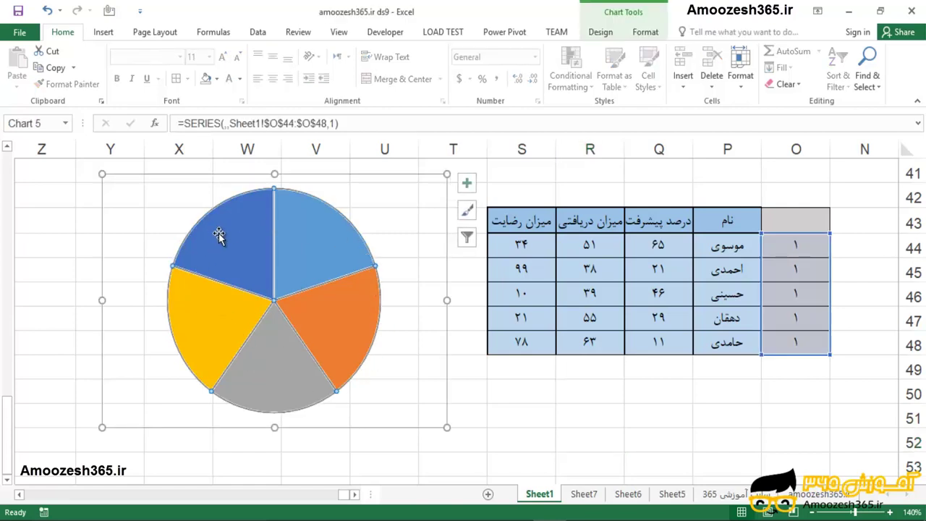
mouse_move(322, 244)
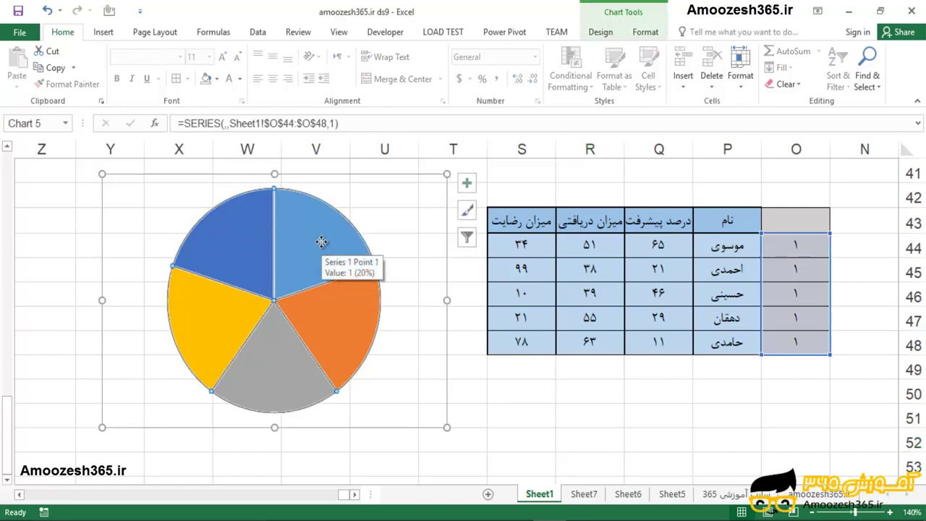
click(321, 242)
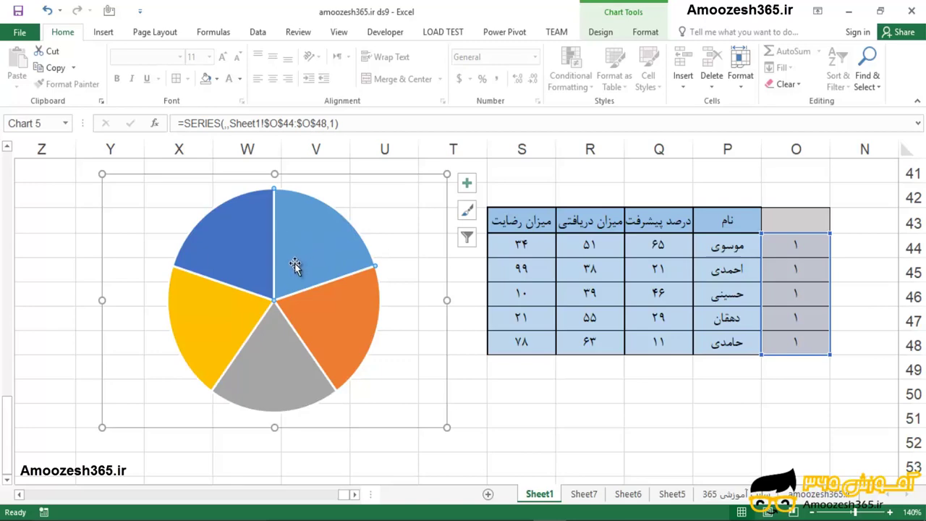
double_click(319, 232)
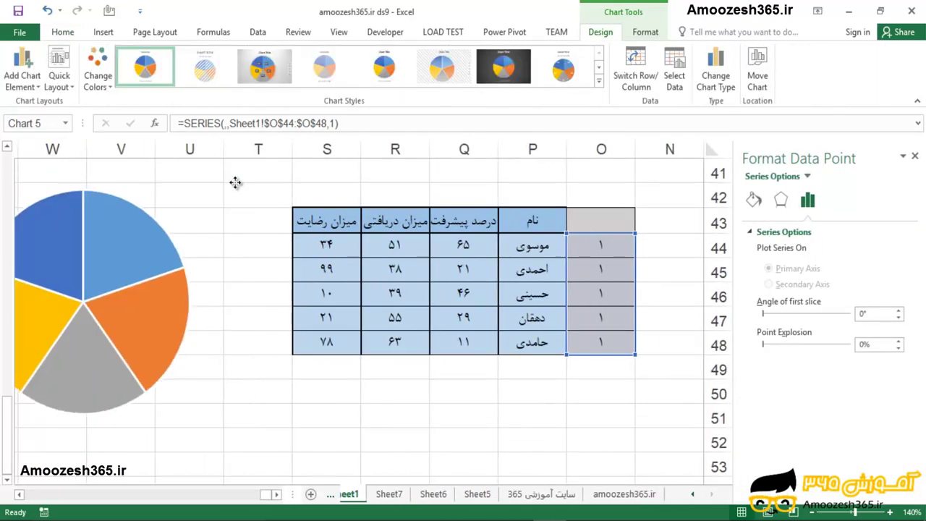
click(256, 201)
click(223, 230)
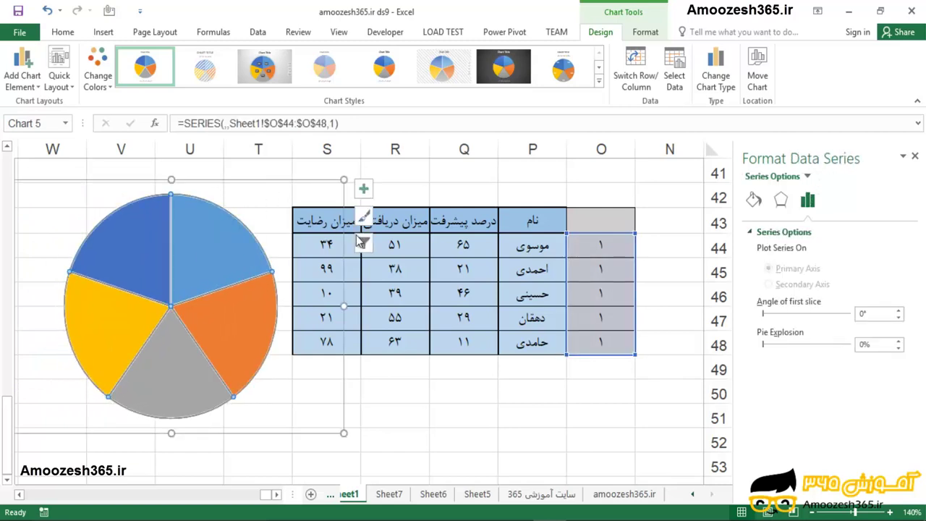
click(220, 242)
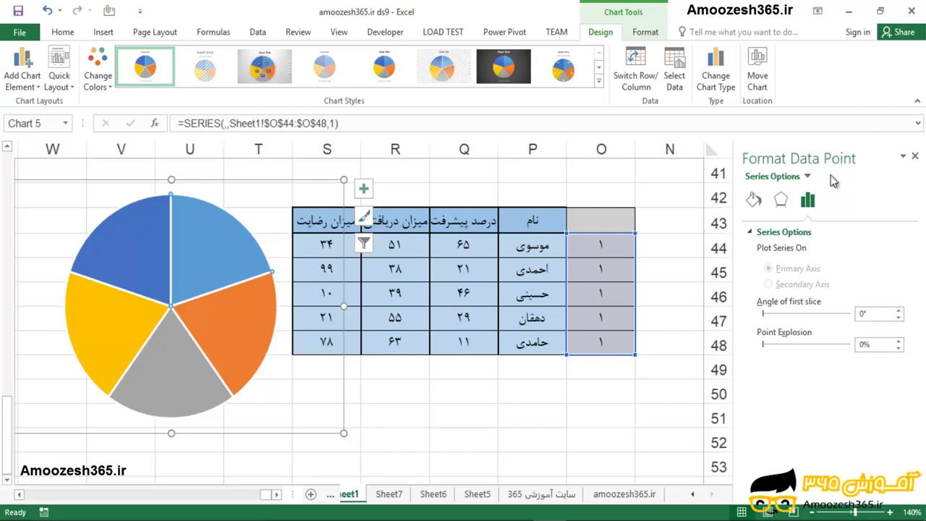
Fill the top-right slice with emoji picture download (6), then start the next slice's picture fill
click(755, 200)
click(761, 233)
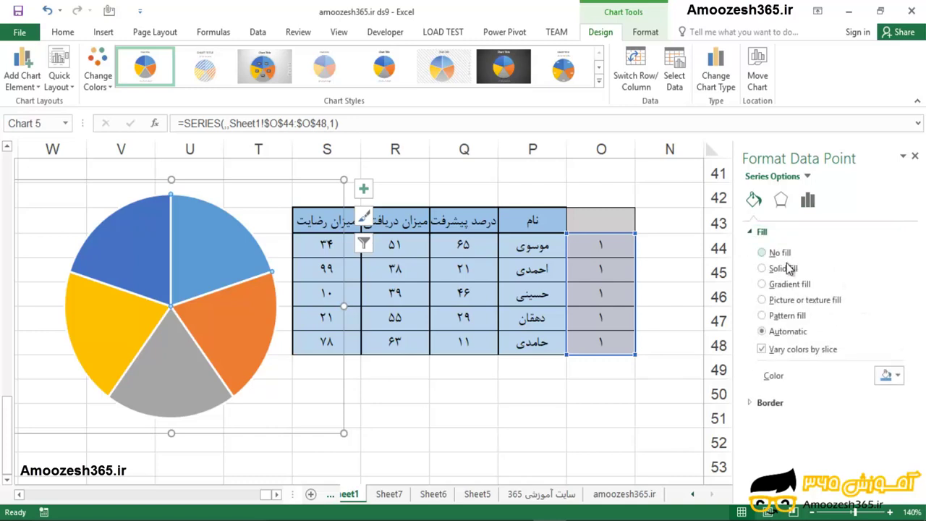
click(762, 301)
click(882, 391)
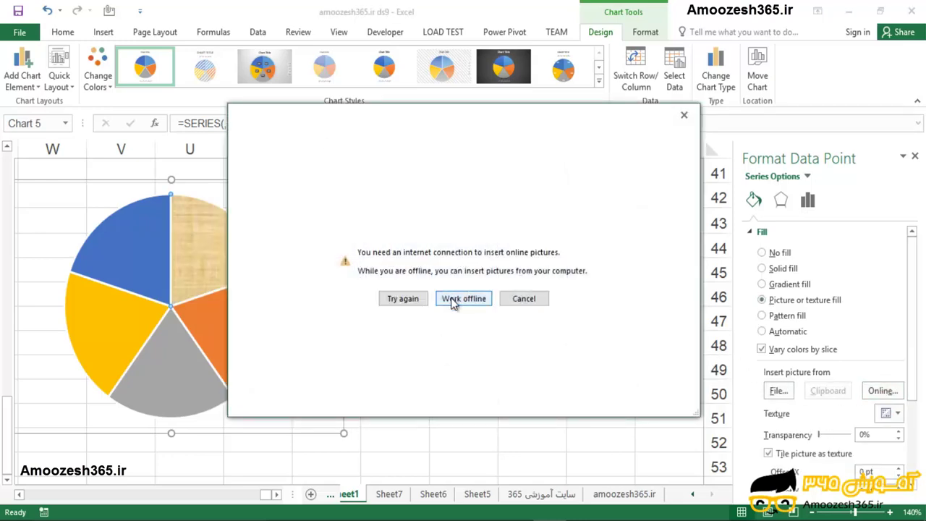
click(453, 301)
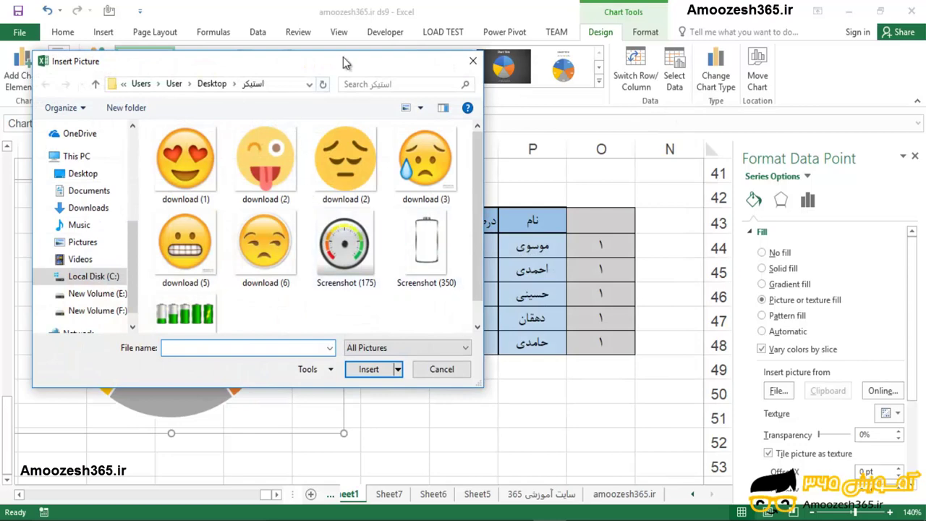
drag(343, 62, 713, 111)
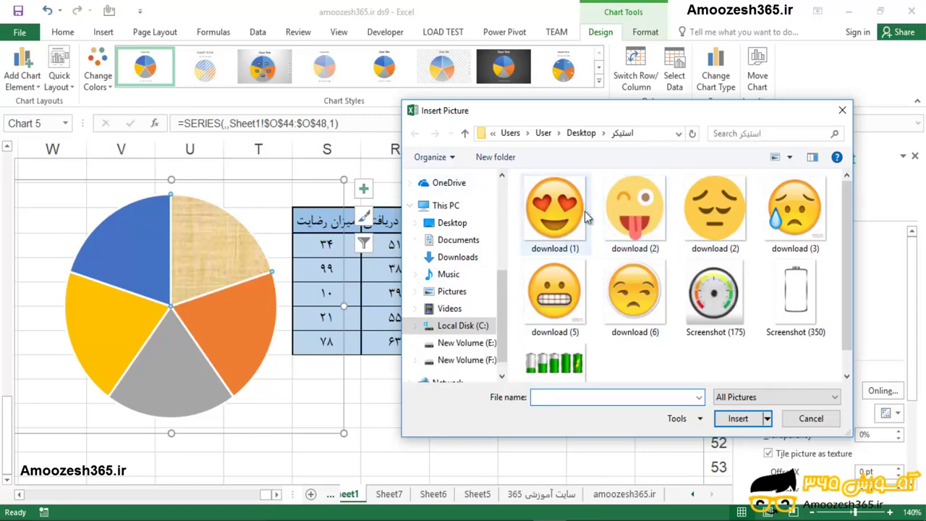
click(619, 286)
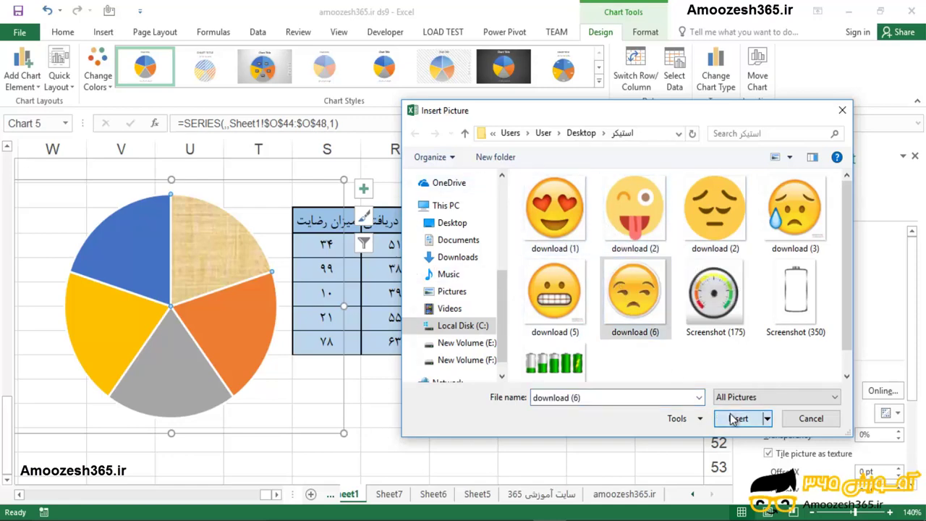
click(738, 418)
key(ctrl+z)
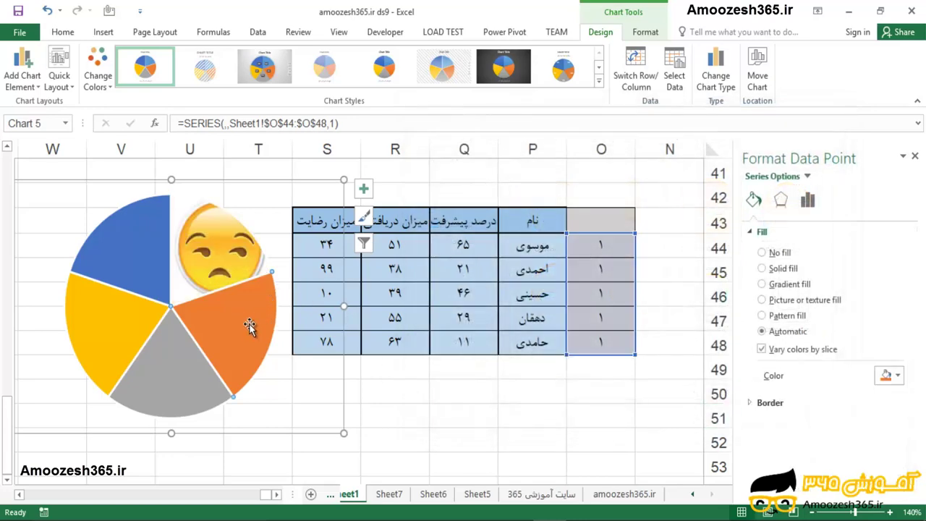
click(781, 303)
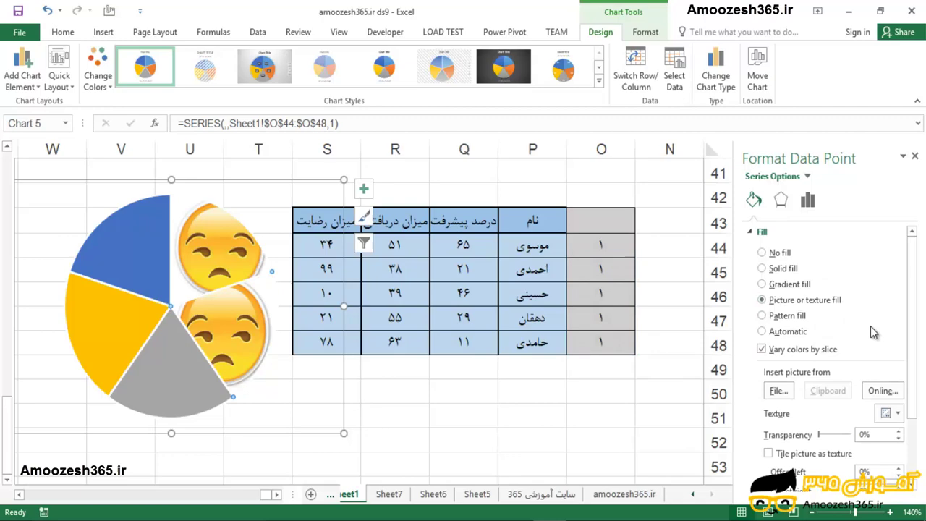
Fill the selected slice with the heart-eyes emoji picture download (1)
click(883, 391)
click(463, 298)
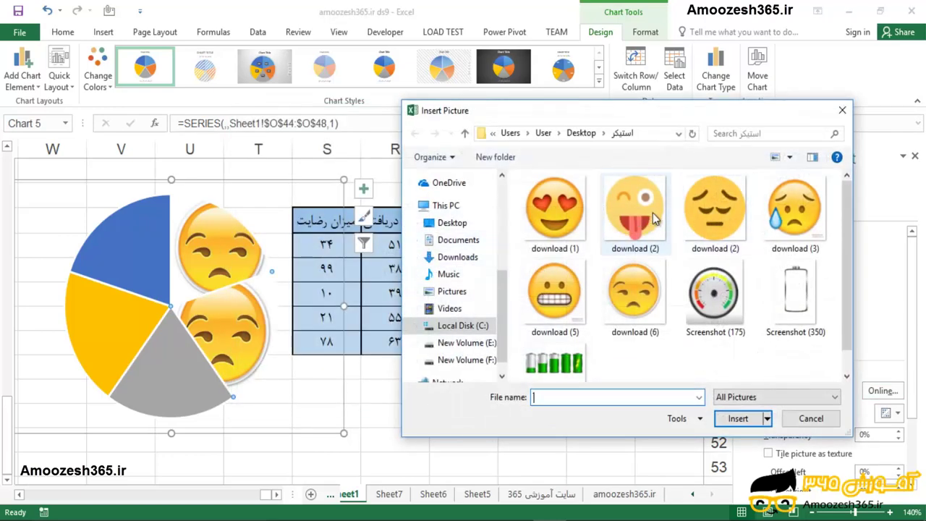
click(563, 211)
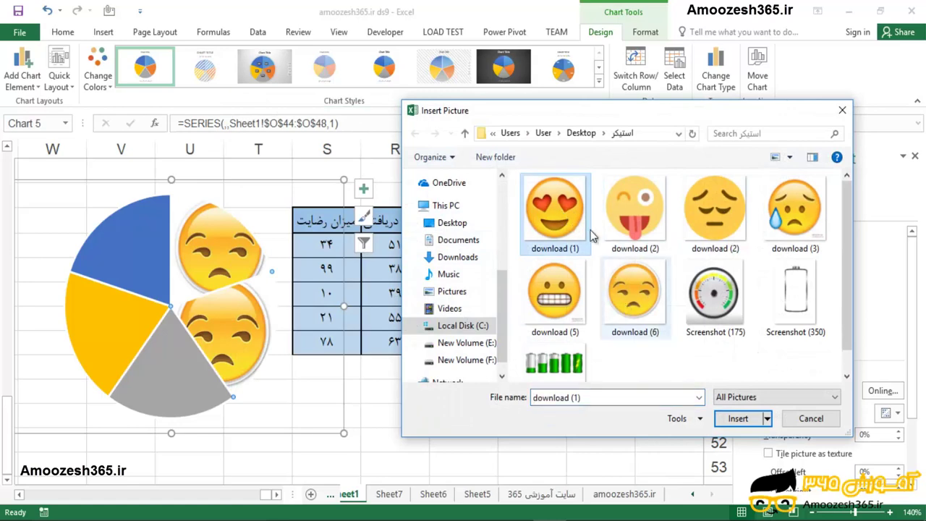
click(739, 418)
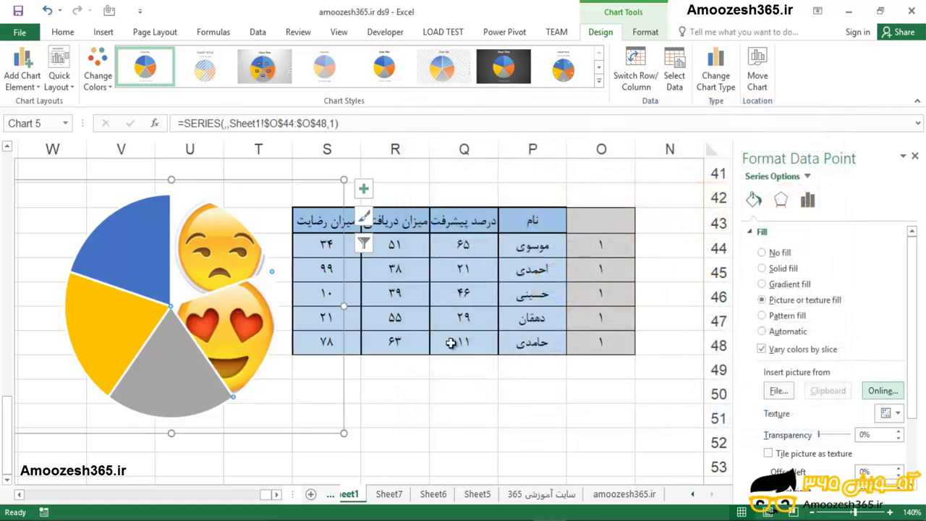
Fill the bottom grey slice with the sweating sad-face emoji picture download (3)
click(154, 378)
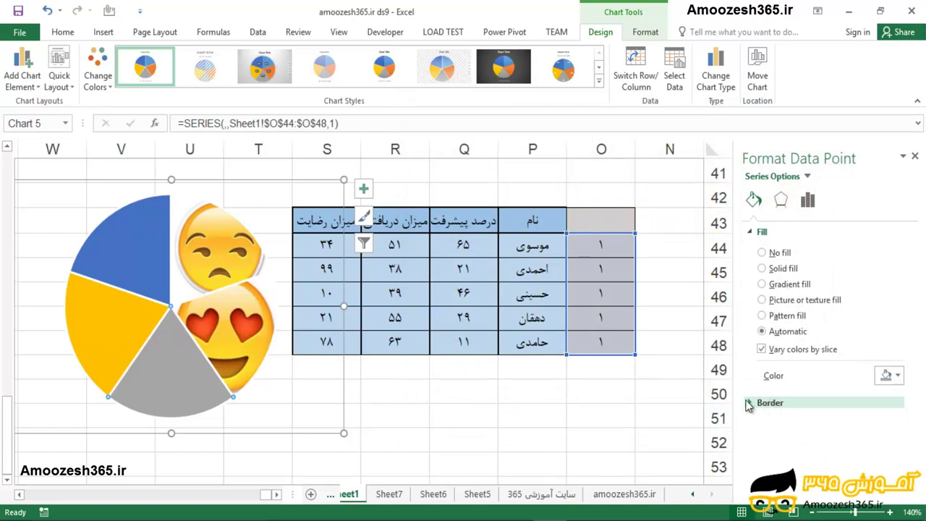
click(116, 336)
click(208, 381)
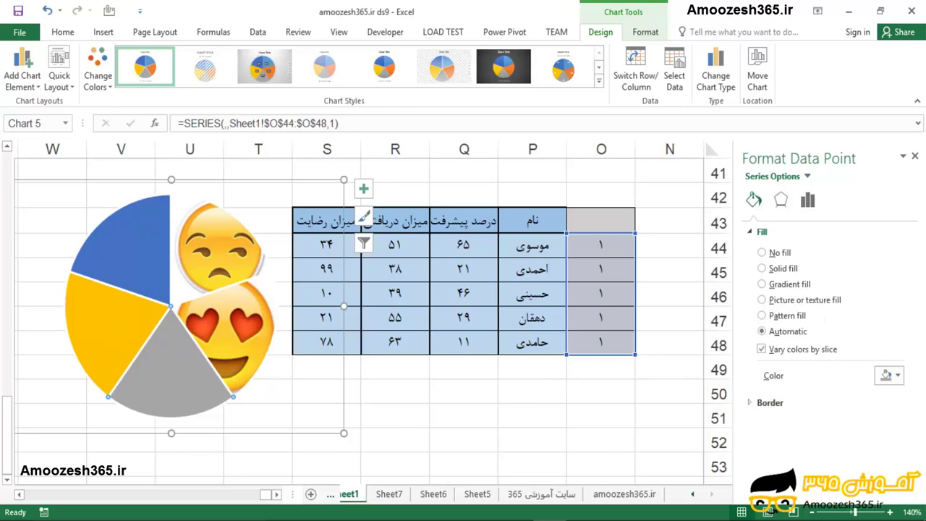
click(778, 284)
click(782, 300)
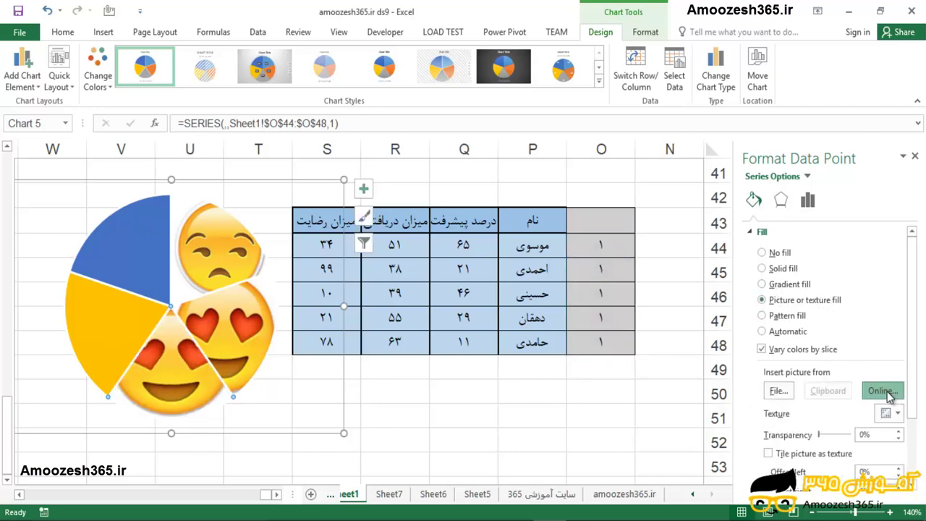
click(883, 391)
click(451, 301)
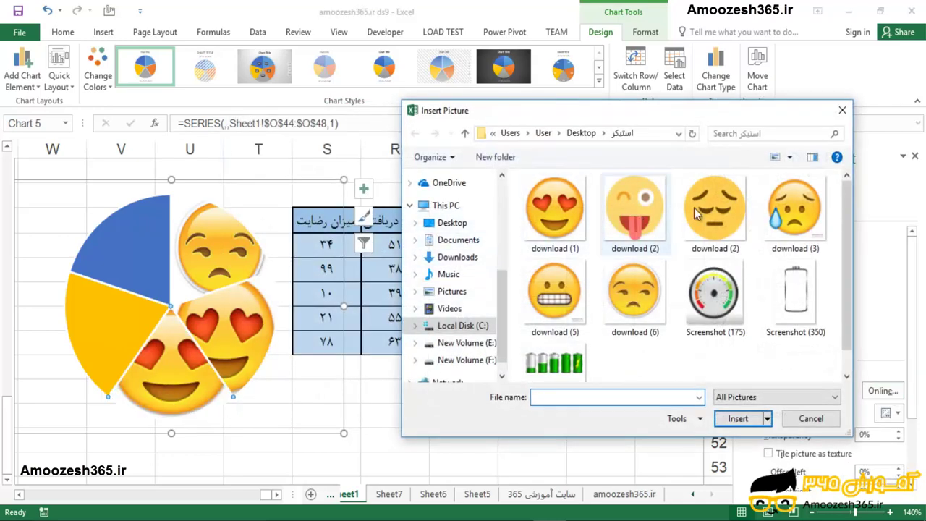
click(790, 221)
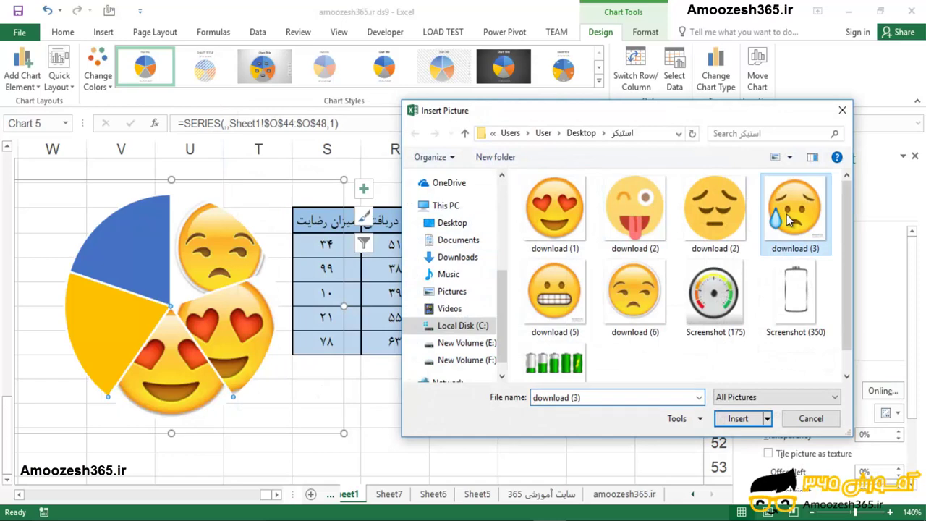
click(739, 418)
click(127, 325)
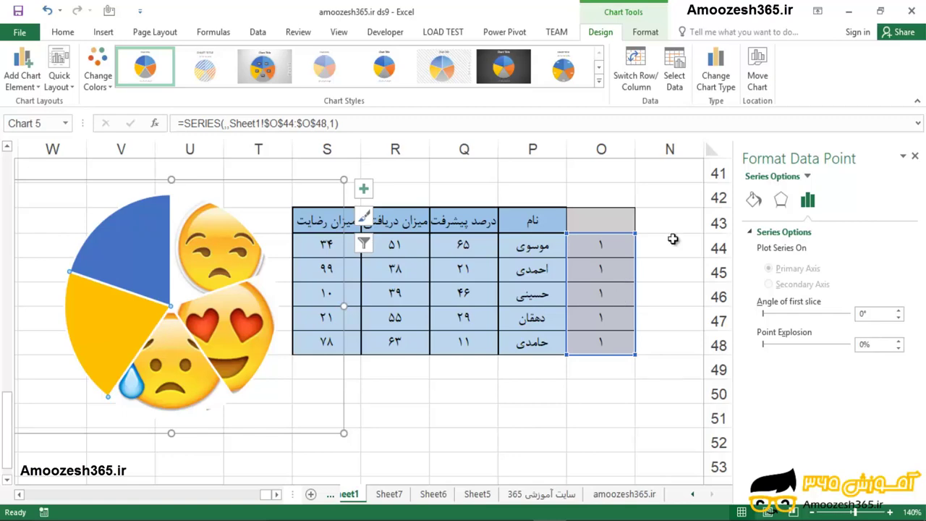
Fill the yellow slice with the tongue-out emoji picture
click(754, 201)
click(781, 300)
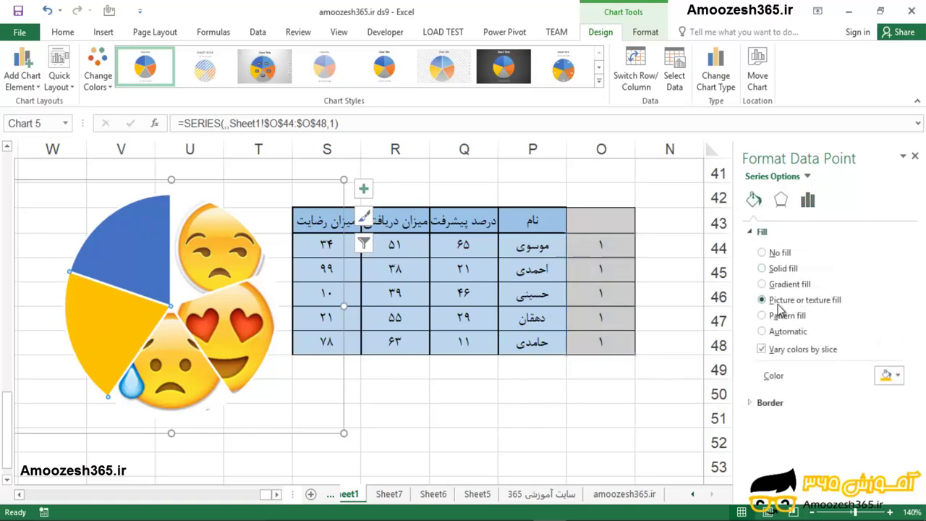
click(881, 391)
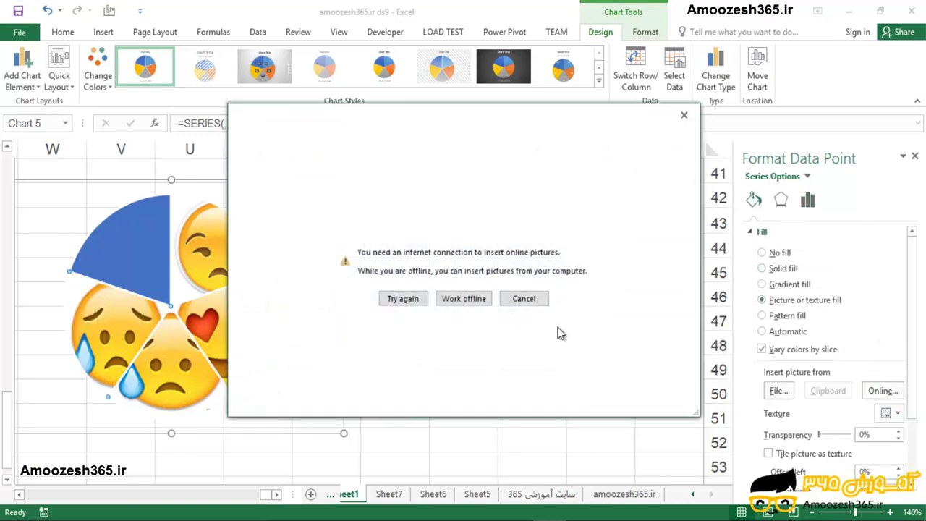
click(463, 295)
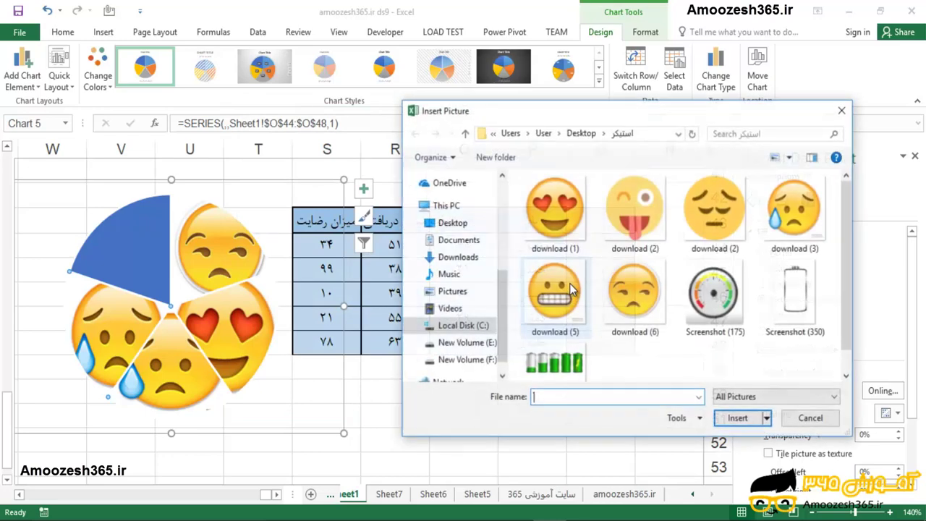
click(650, 216)
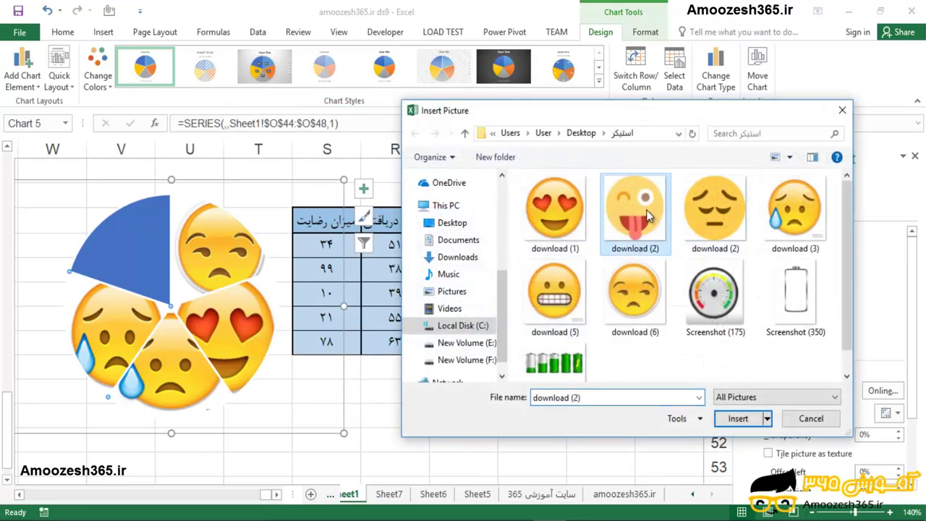
click(738, 418)
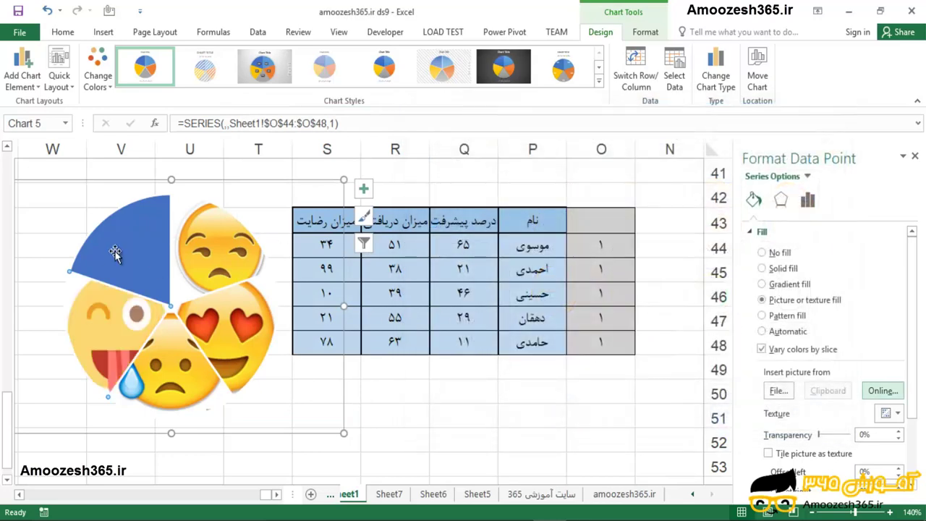
Fill the blue slice with the pensive-face emoji picture
click(800, 299)
click(882, 391)
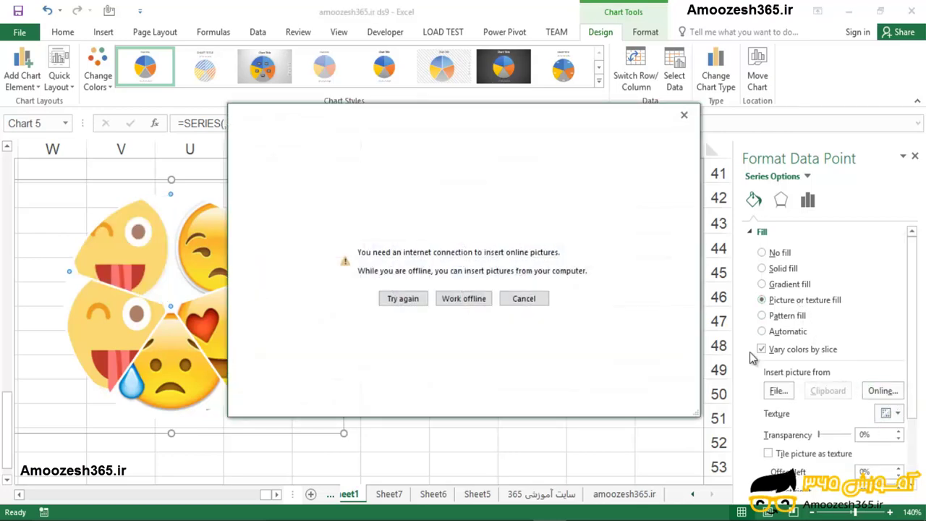
click(462, 296)
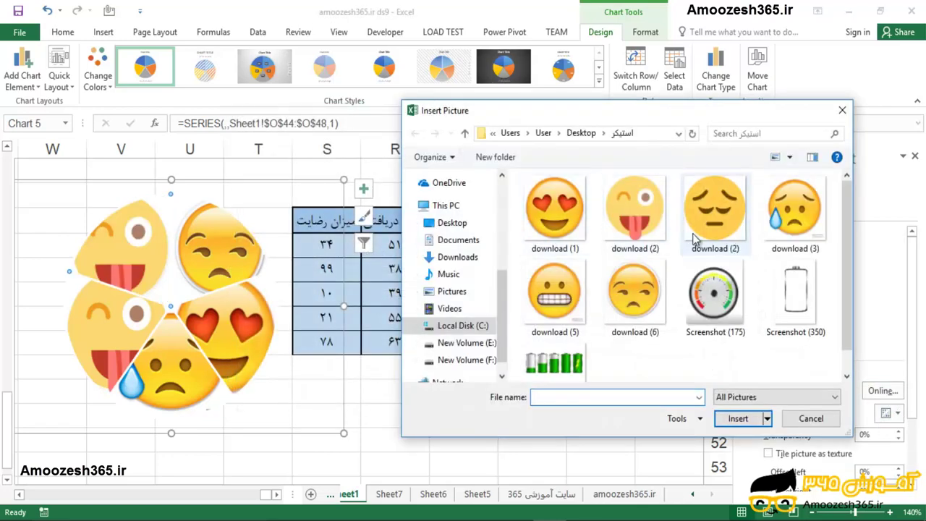
click(717, 226)
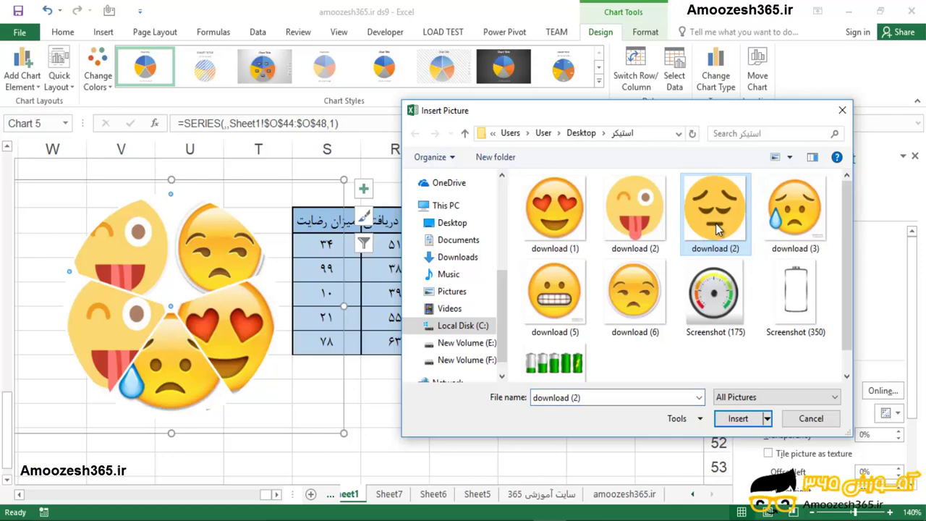
click(738, 419)
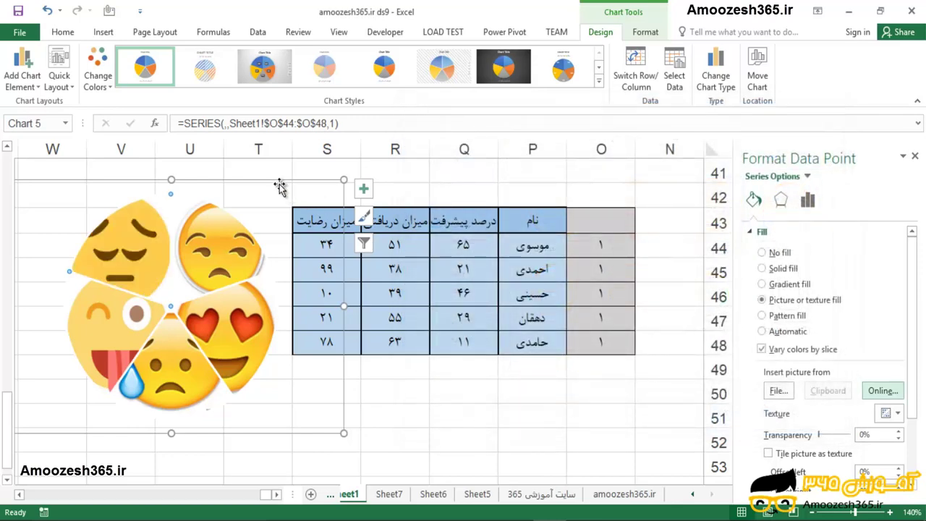
Close the Format Chart Area pane, position the emoji pie left of the table, and select O44
drag(299, 181, 370, 185)
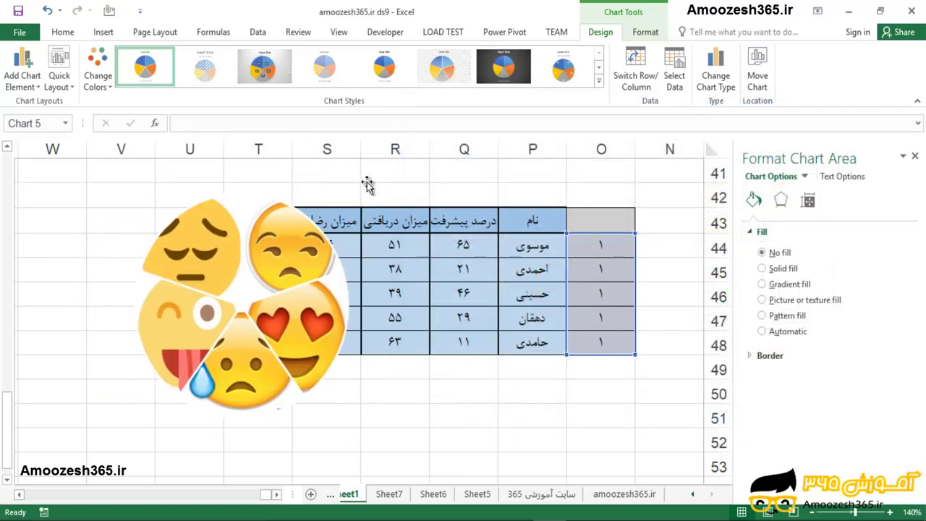
click(914, 155)
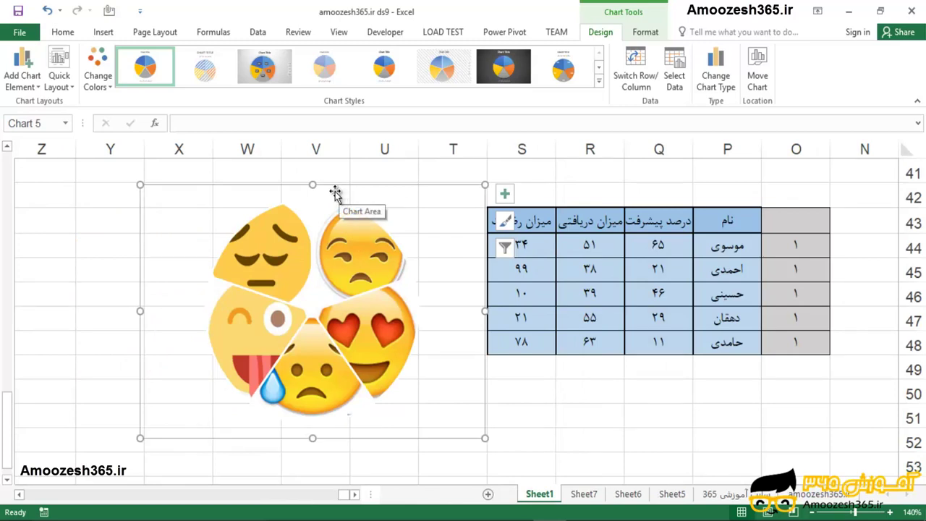
drag(338, 192, 286, 188)
click(795, 248)
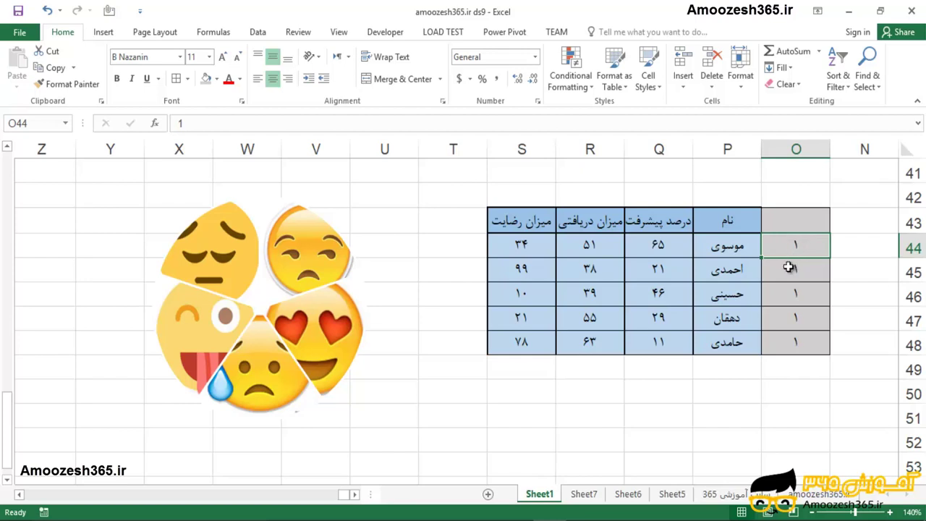
text(0)
key(Return)
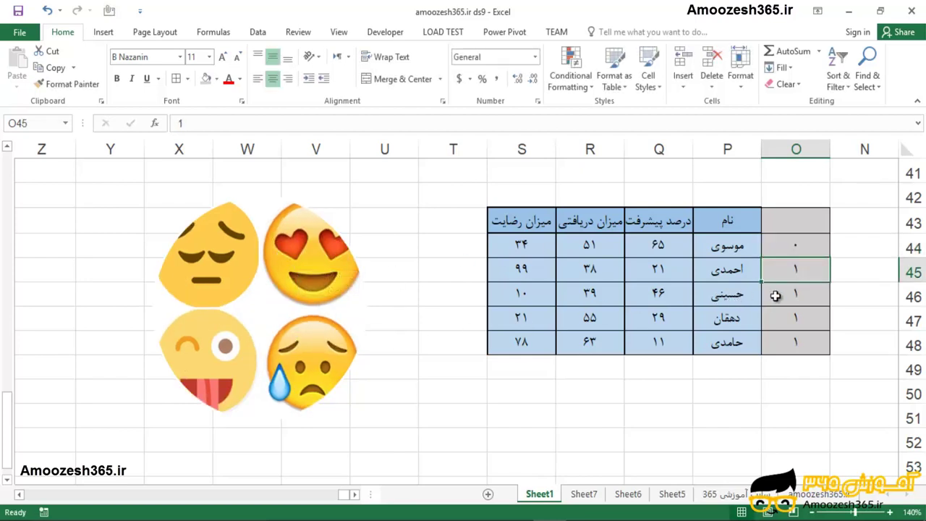
text(0)
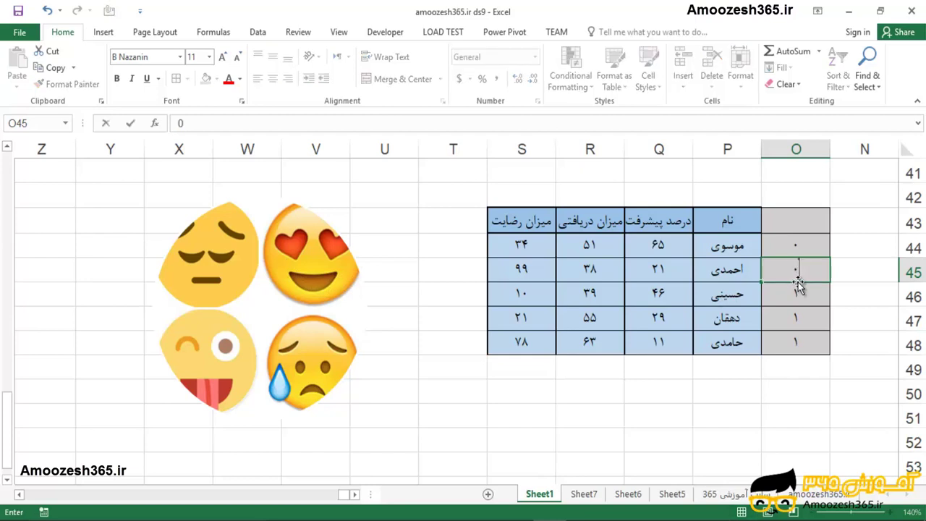
key(Return)
text(0)
key(Return)
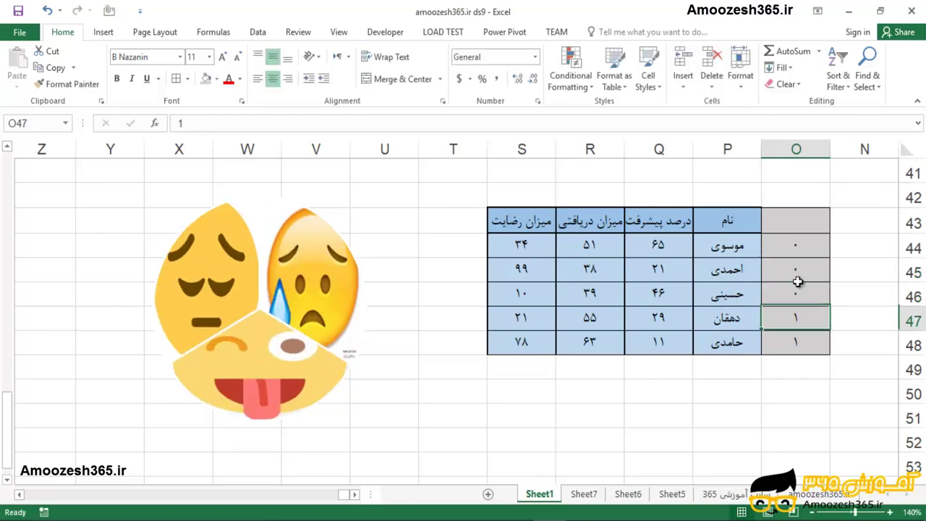
text(0)
key(Return)
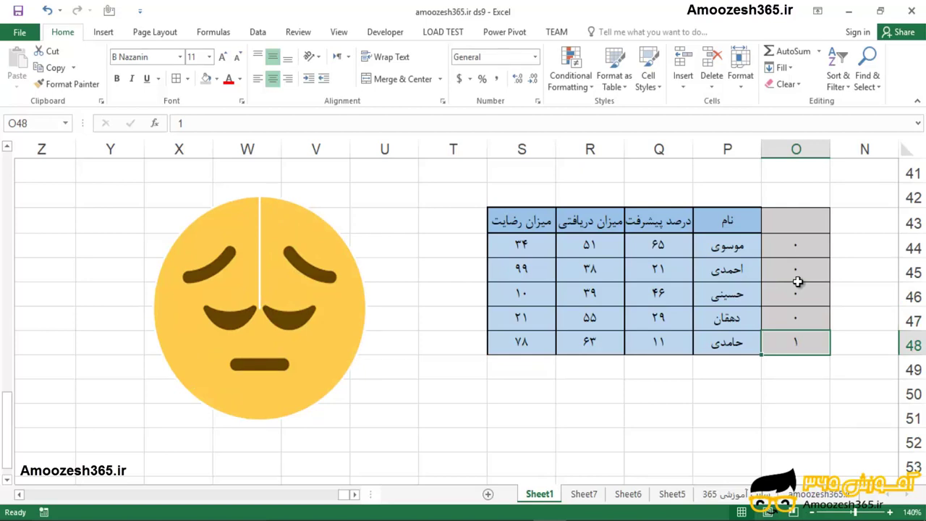
key(Up)
text(1)
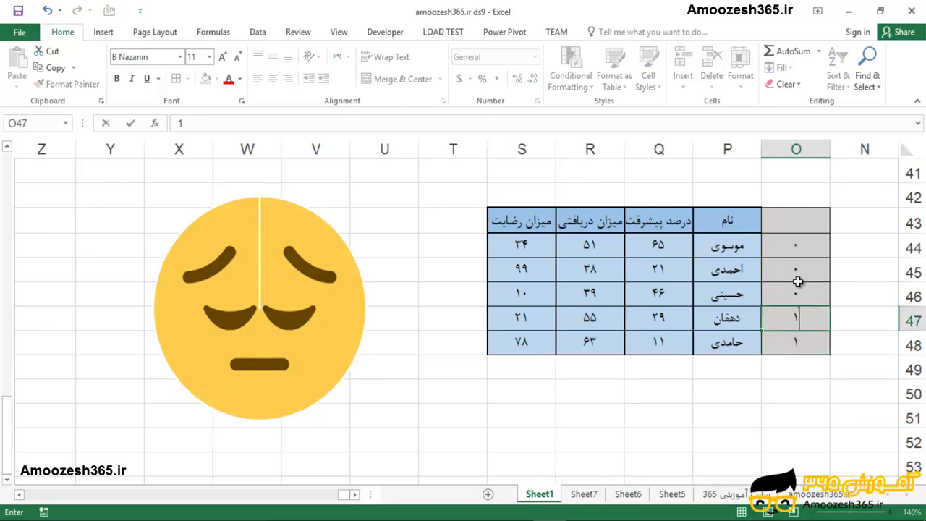
click(799, 287)
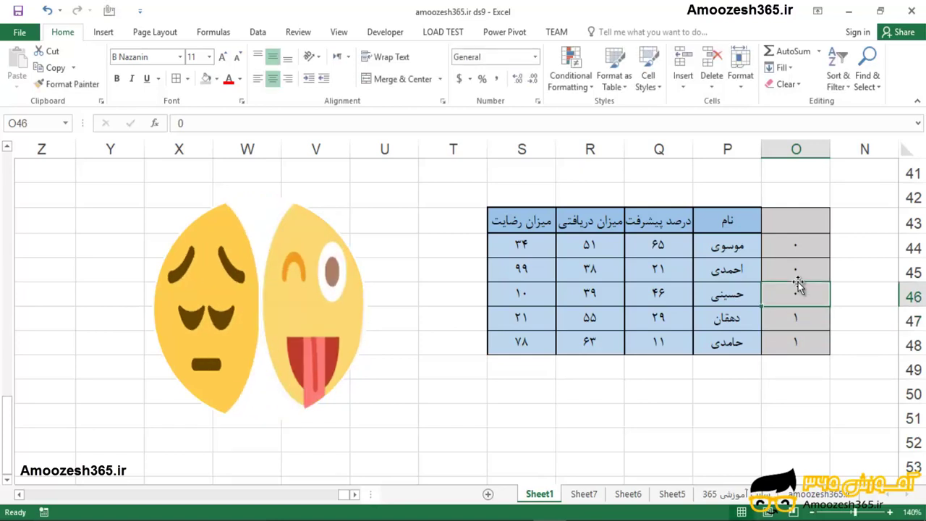
text(1)
key(Up)
text(1)
key(Up)
text(1)
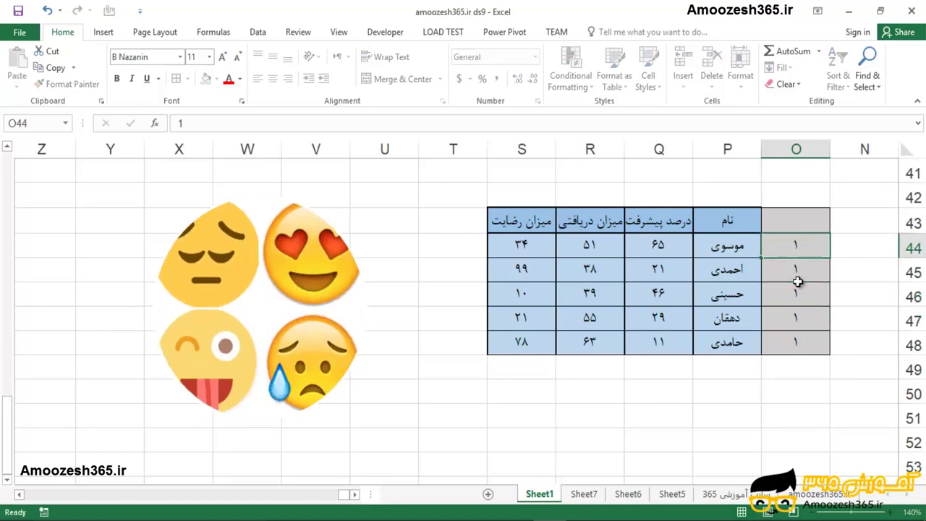
key(Up)
key(Escape)
key(Down)
key(Down)
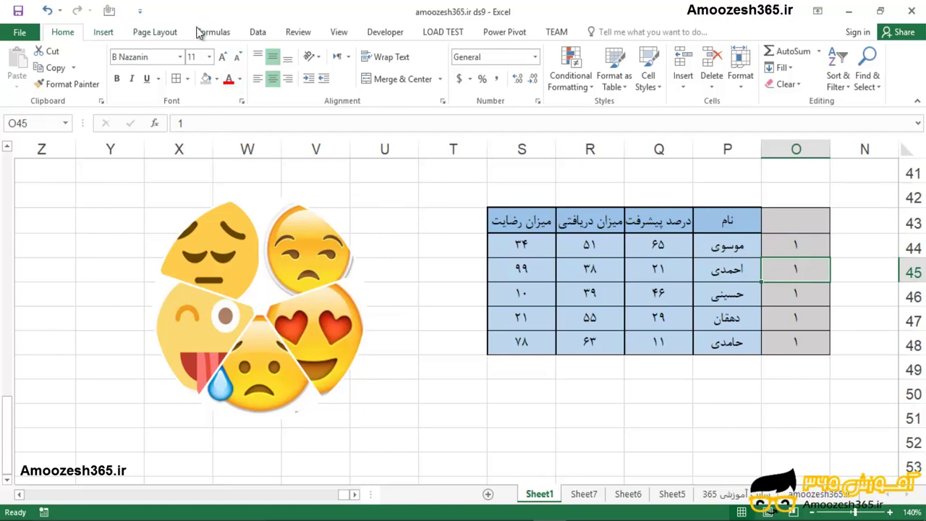
Draw a Form Control drop-down list above the table from the Developer tab
click(386, 33)
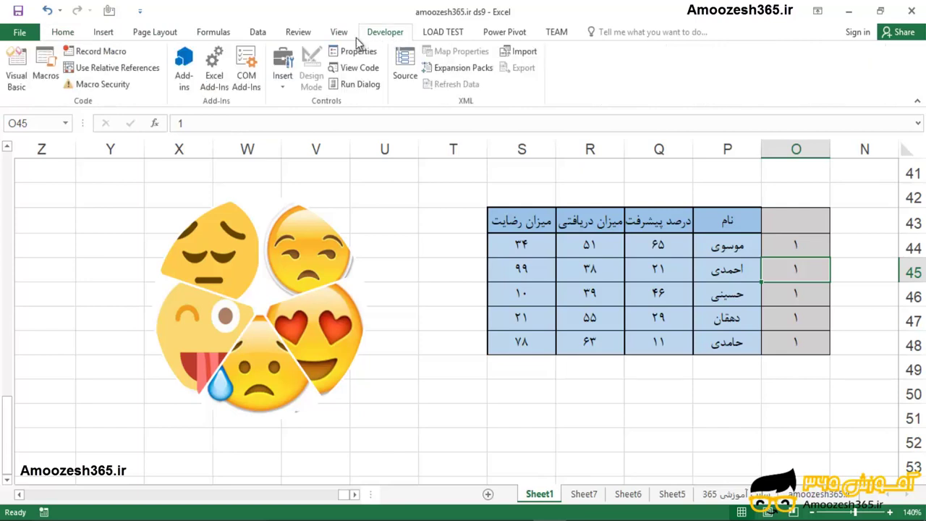
click(281, 86)
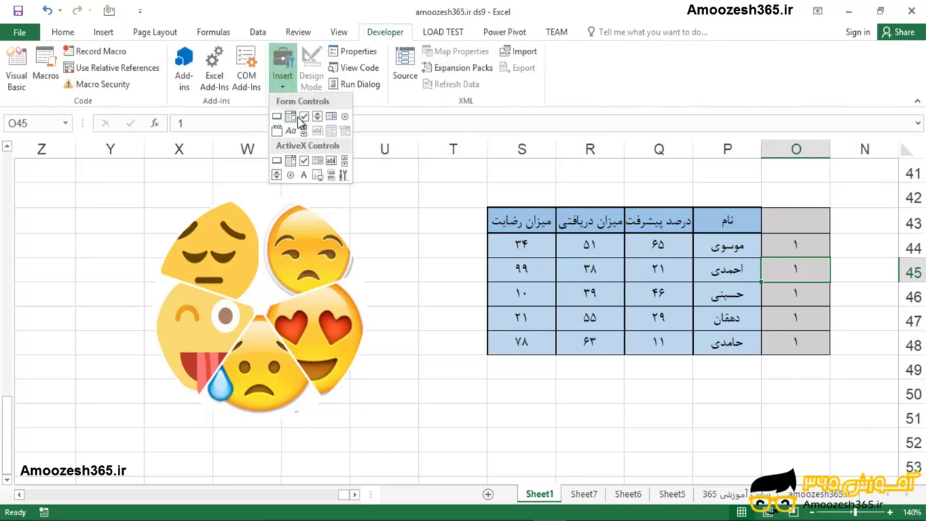
click(297, 117)
drag(423, 187, 606, 210)
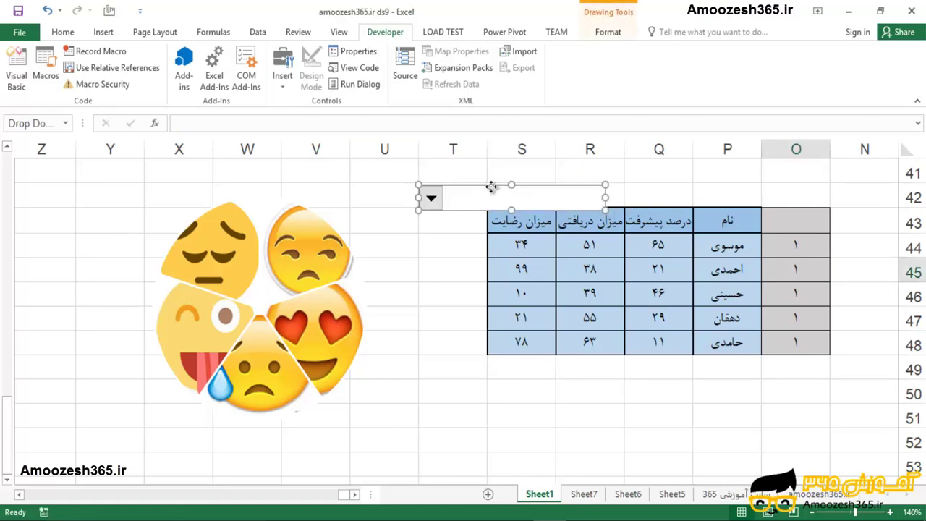
drag(499, 190, 444, 185)
Set the drop-down's input range to sheet1!$P$44:$P$48 and cell link to sheet1!$O$43
right_click(443, 185)
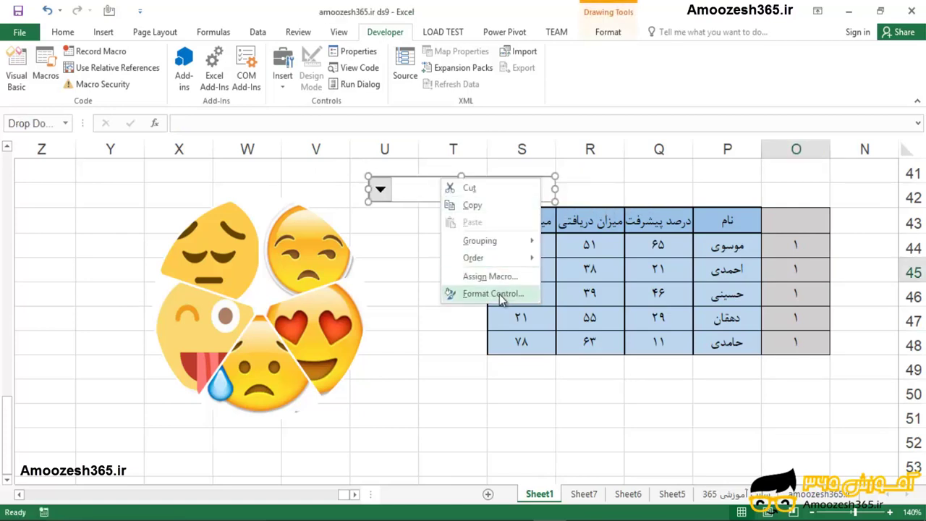
click(503, 297)
click(389, 167)
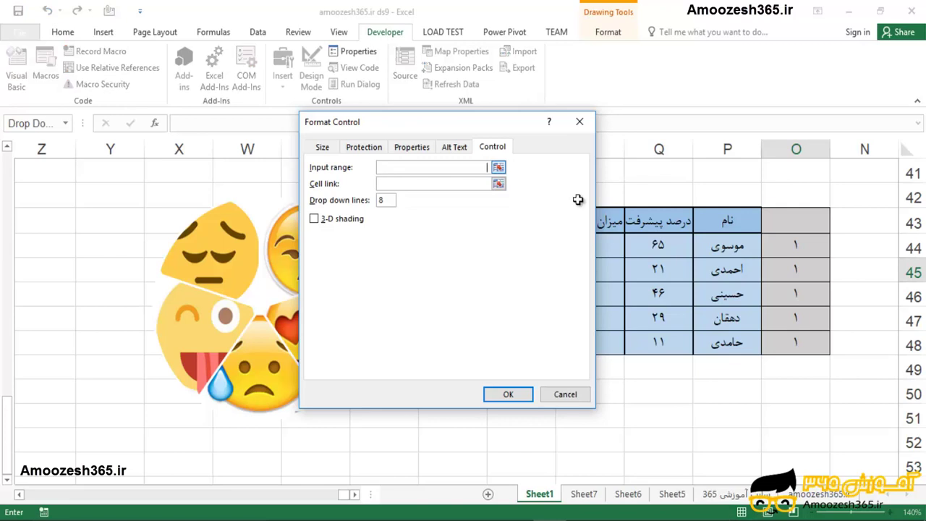
drag(720, 244, 724, 340)
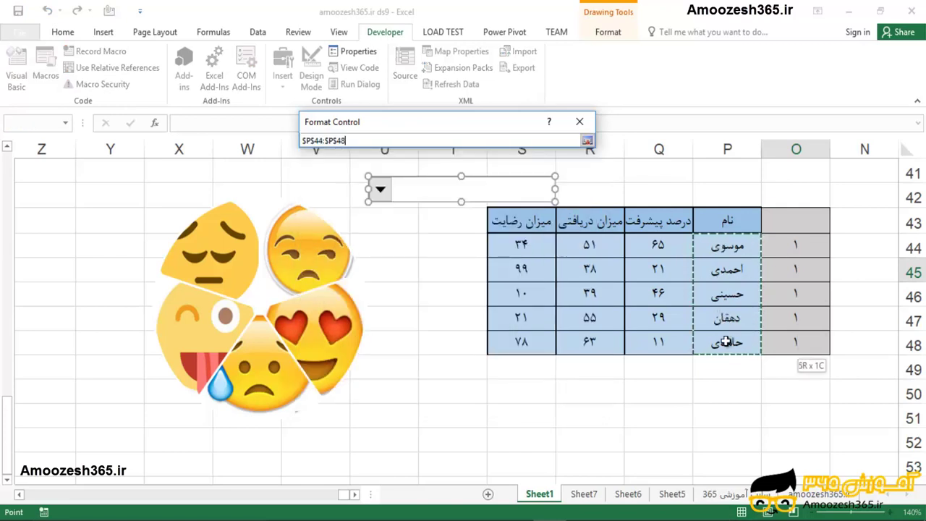
click(379, 167)
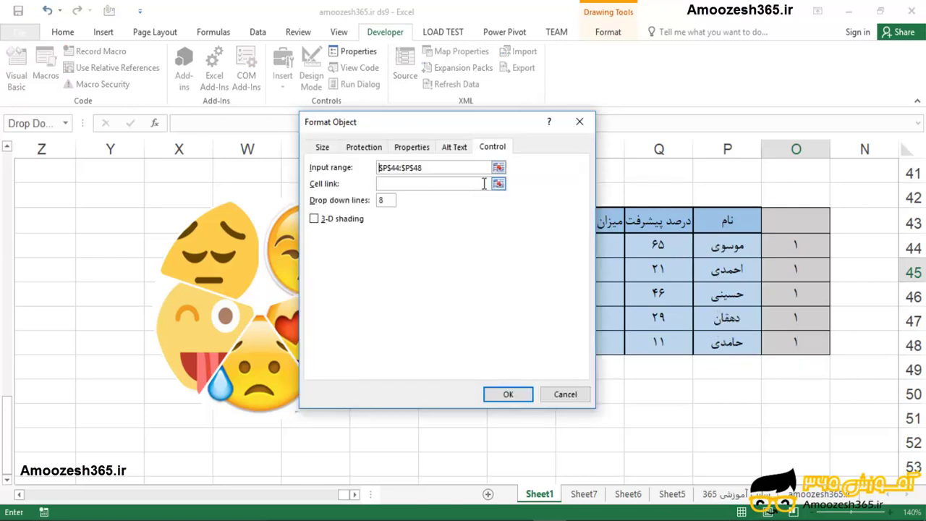
text(ساثنف)
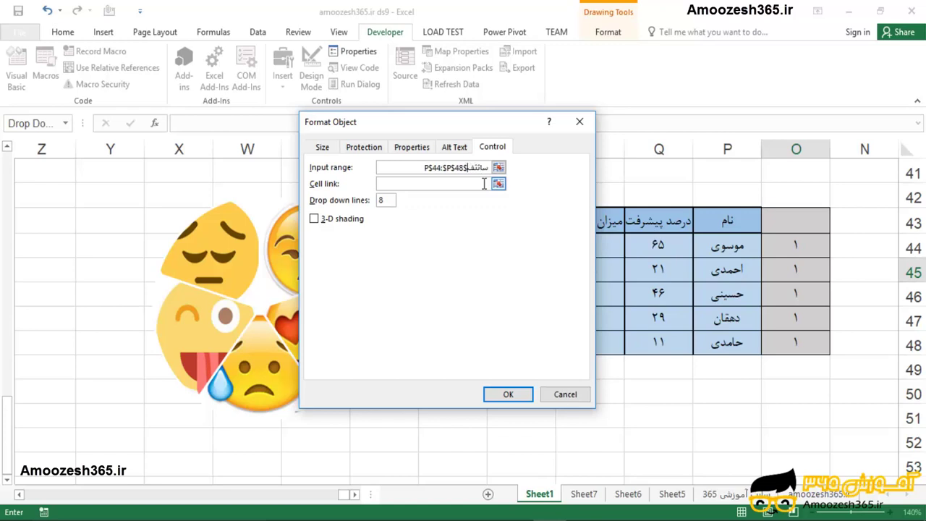
text(ث)
key(BackSpace)
key(BackSpace)
key(BackSpace)
key(BackSpace)
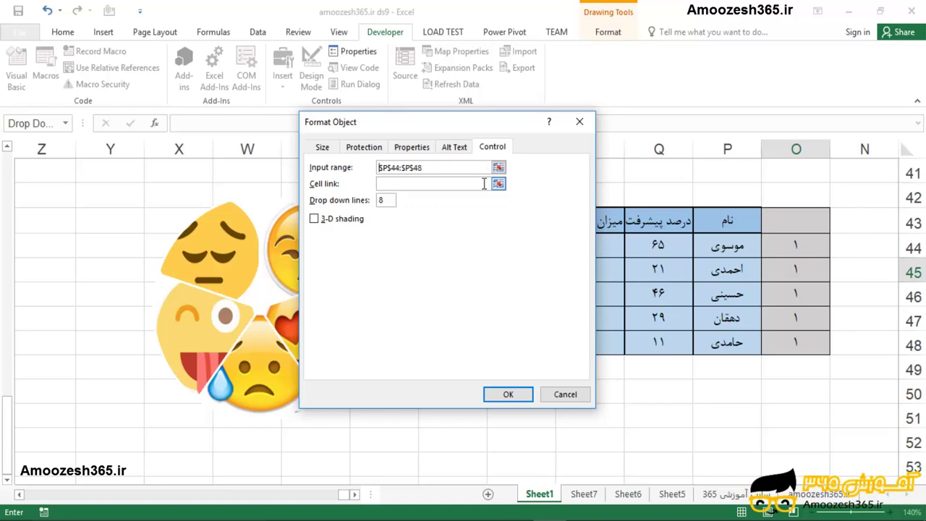
text(sheet1!)
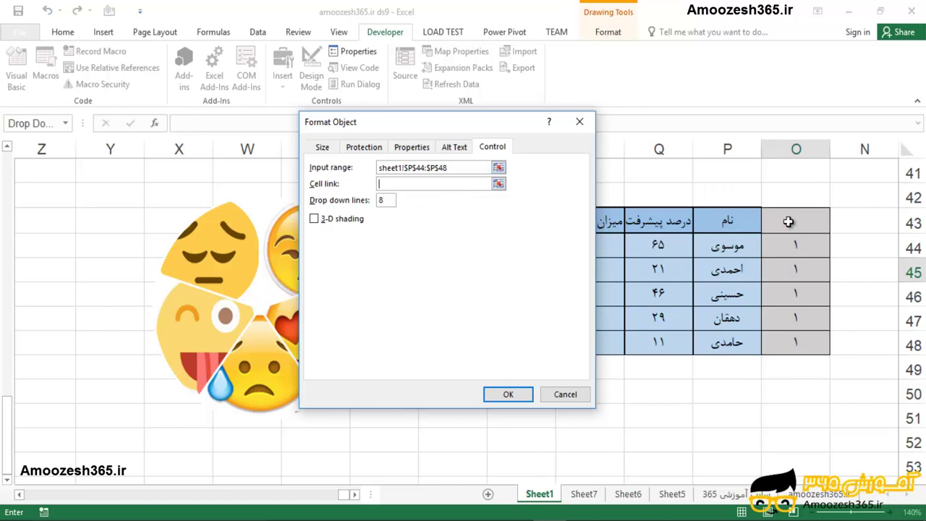
click(790, 222)
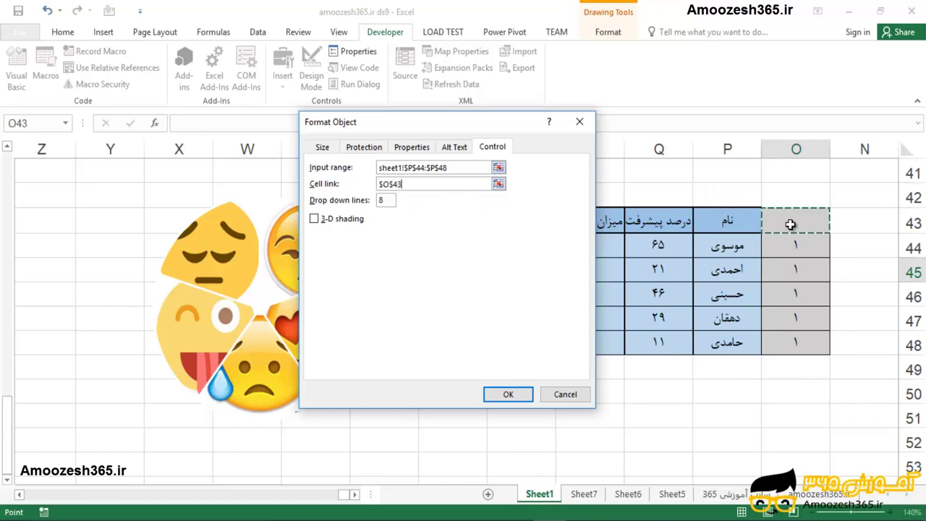
click(382, 186)
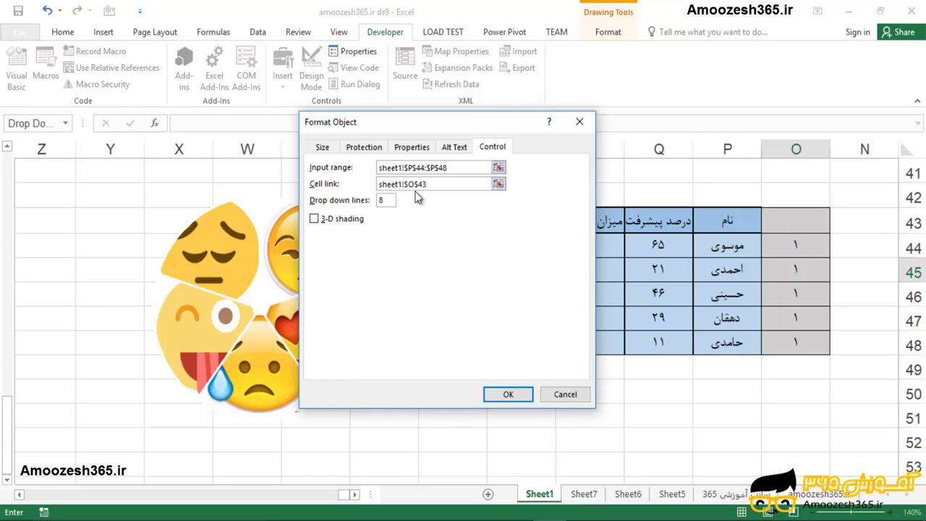
click(503, 394)
Confirm the drop-down's list settings and give cell O43 a yellow fill
click(63, 32)
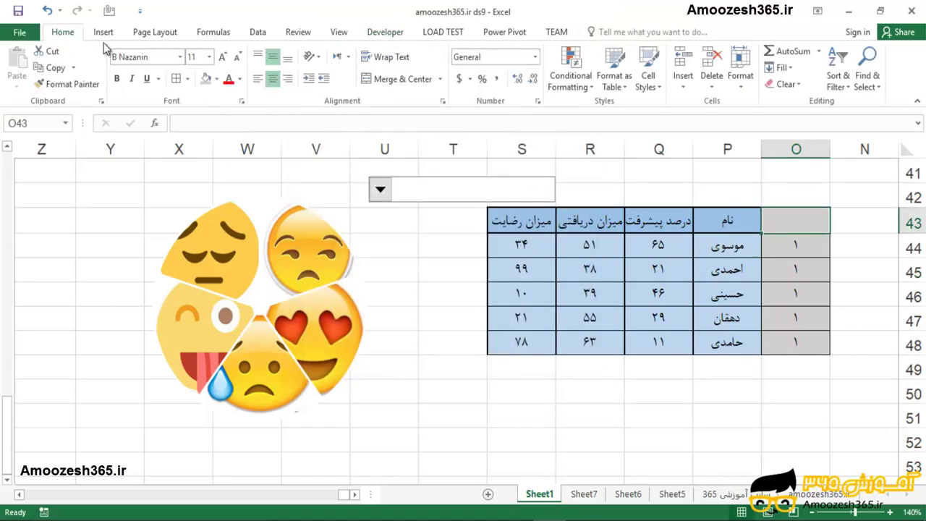
click(216, 78)
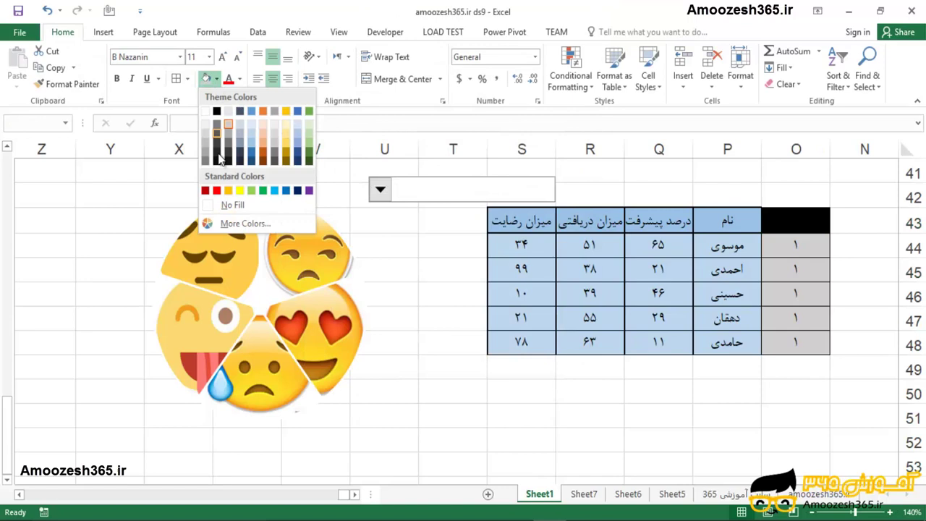
click(239, 190)
click(452, 227)
Test the drop-down with حسینی and موسوی, ending on دهقان so O43 shows 4
click(380, 190)
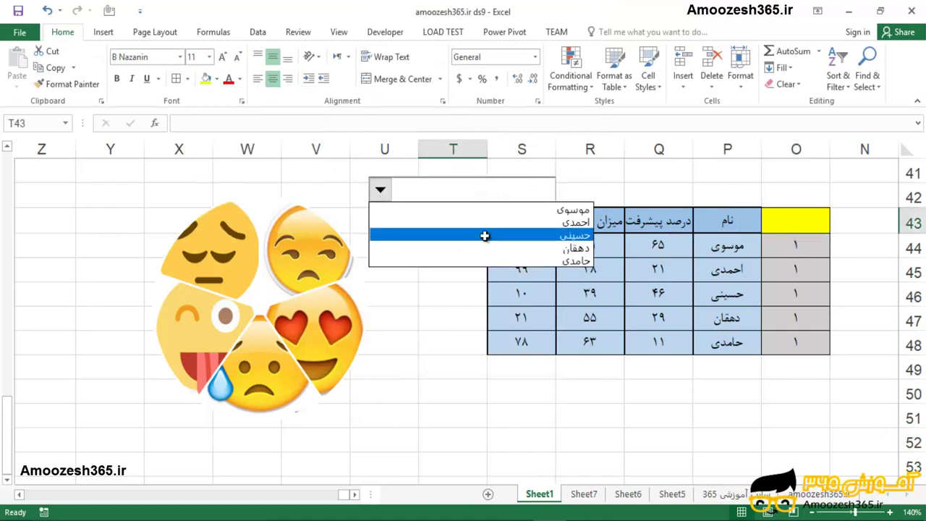
click(484, 235)
click(380, 190)
click(430, 210)
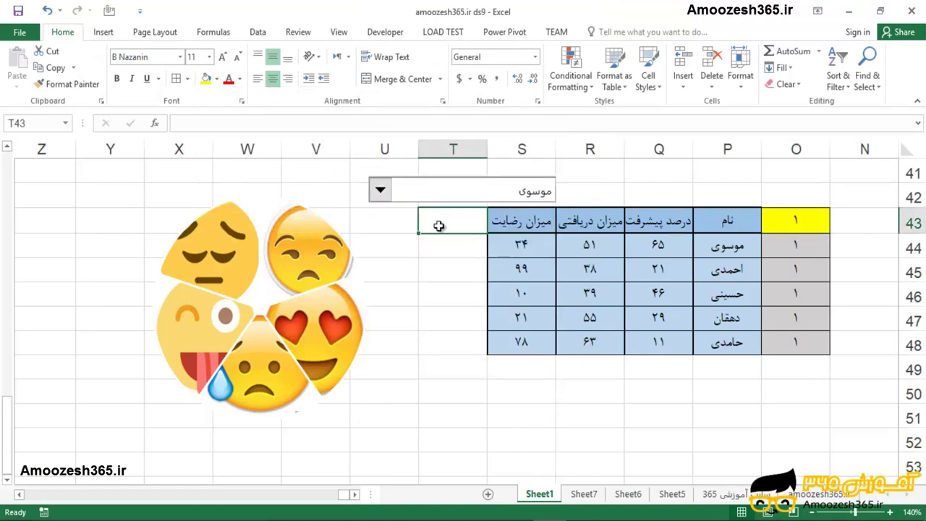
click(379, 189)
click(420, 250)
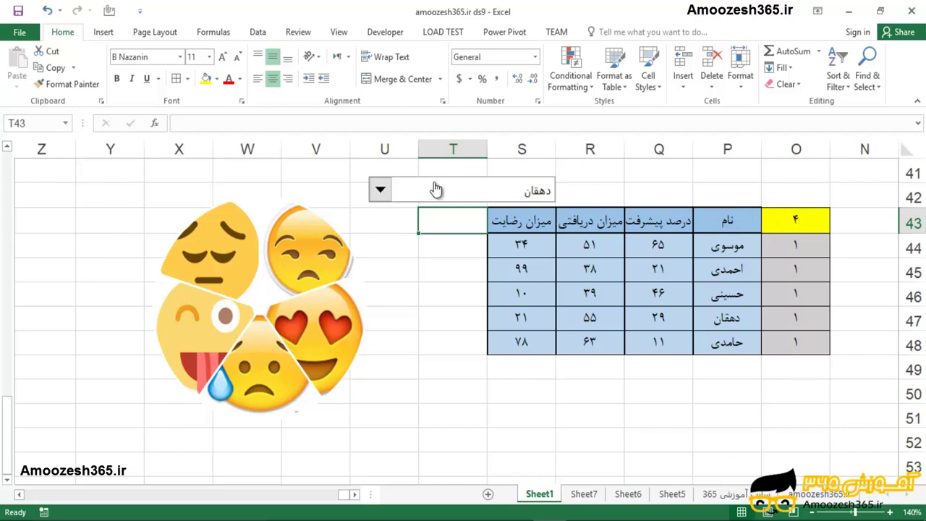
click(378, 192)
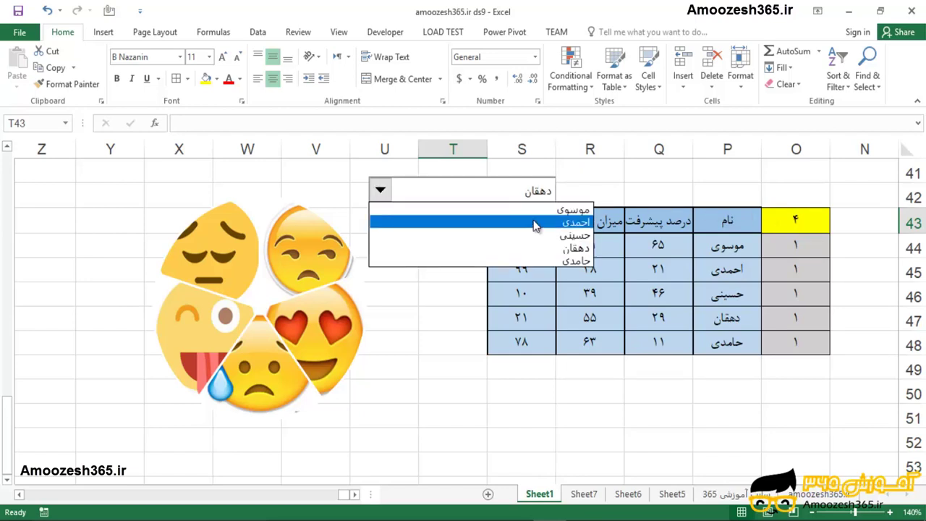
click(420, 322)
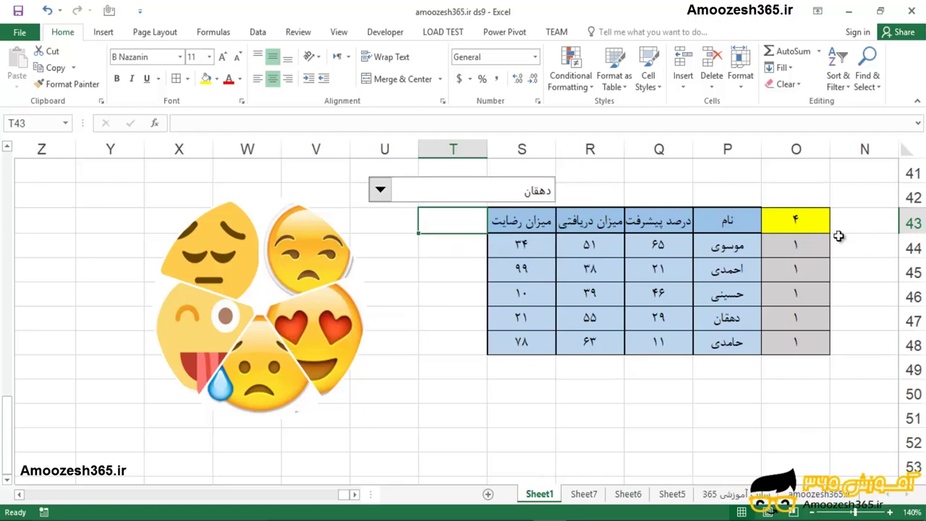
click(791, 252)
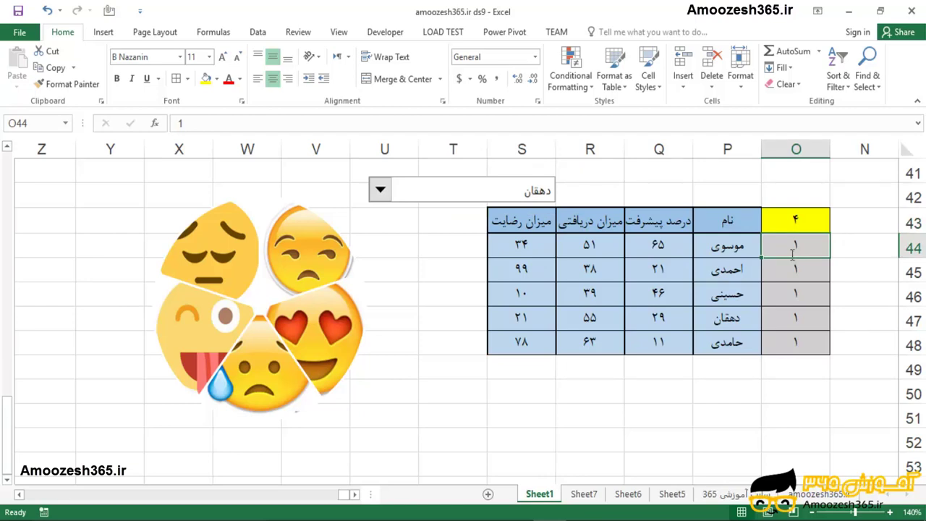
Enter =IF($O$43=1,1,0) in O44 so it returns 0
text(=if)
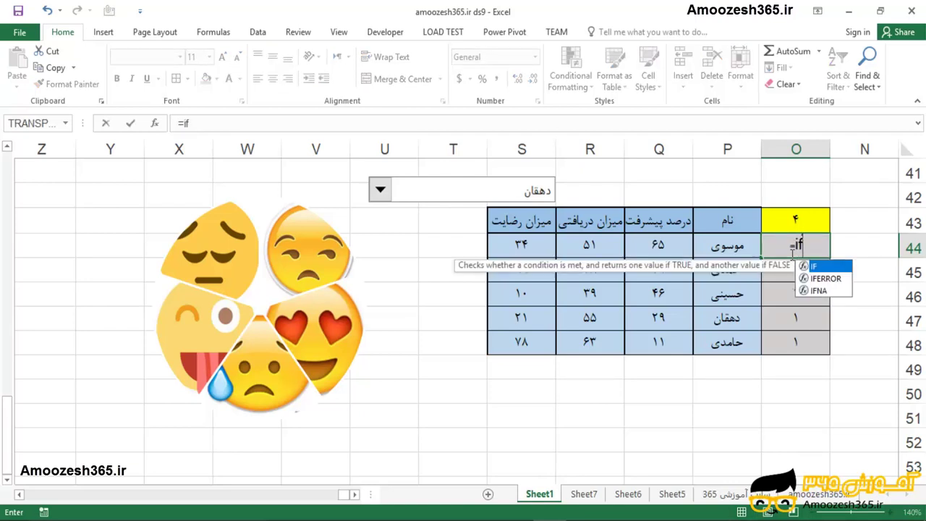
text(()
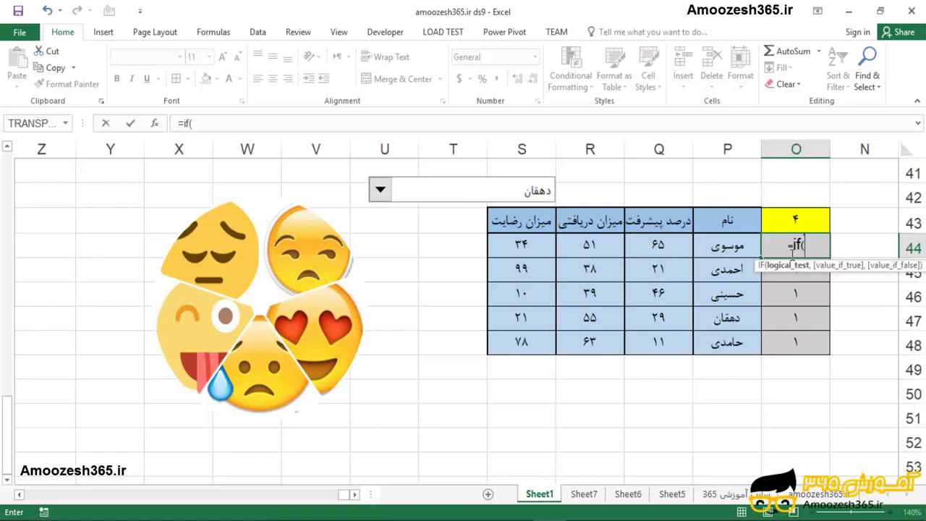
click(799, 220)
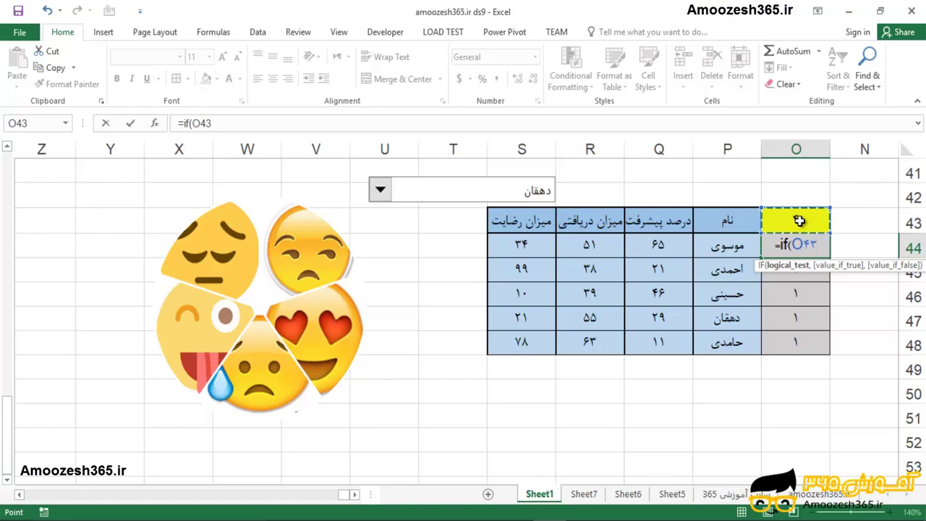
key(F4)
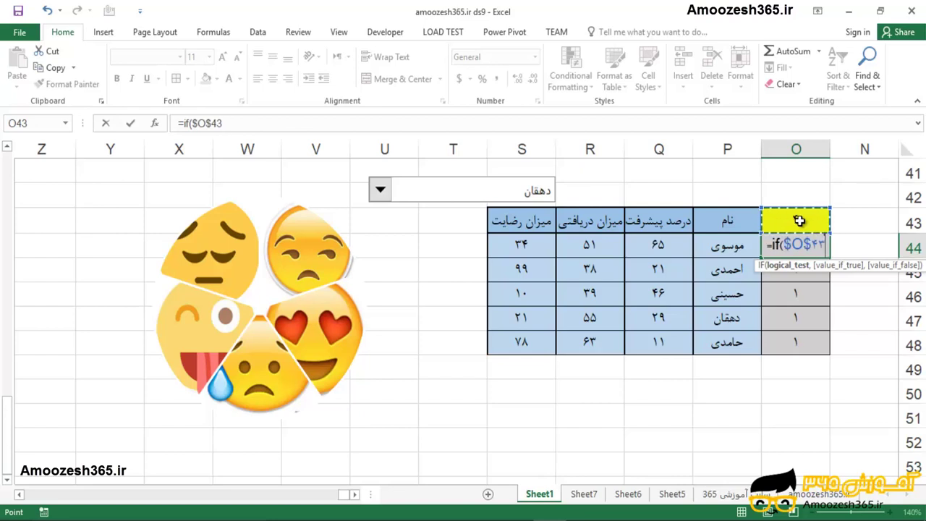
text(=1)
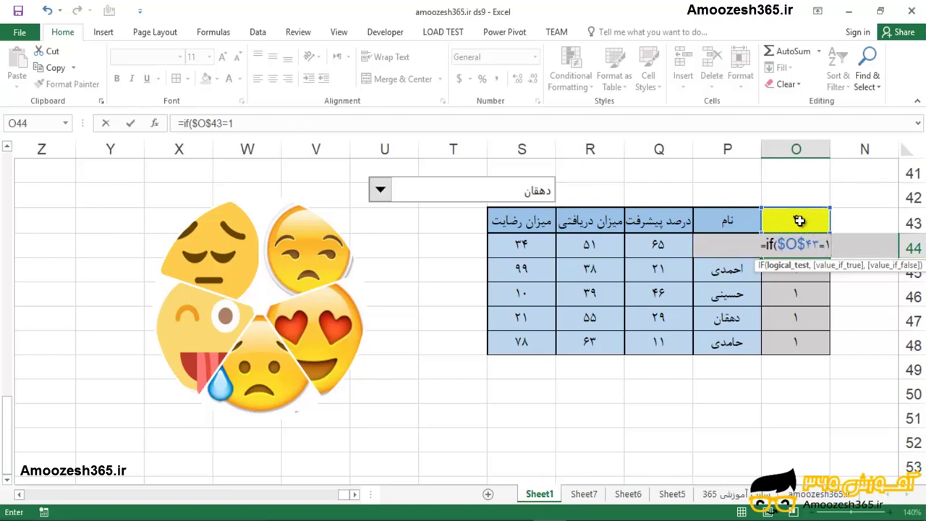
text(,)
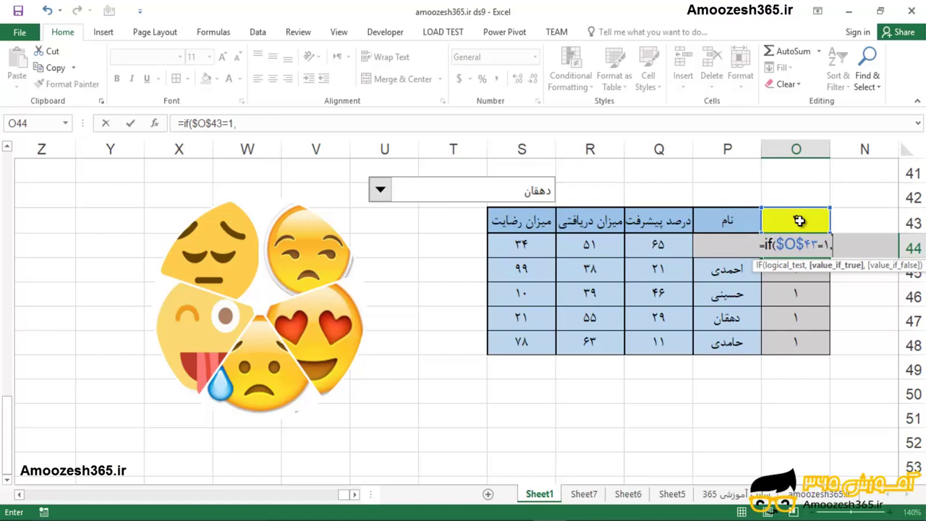
text(1)
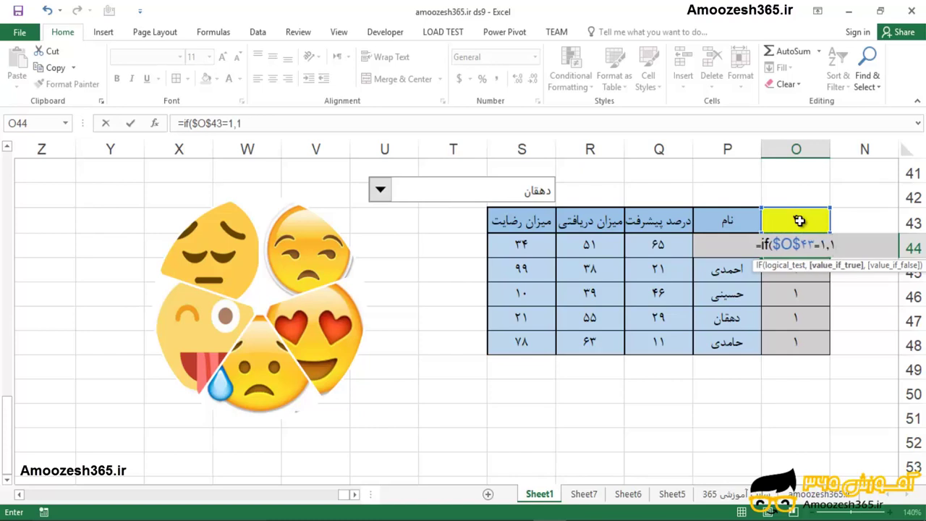
text(,)
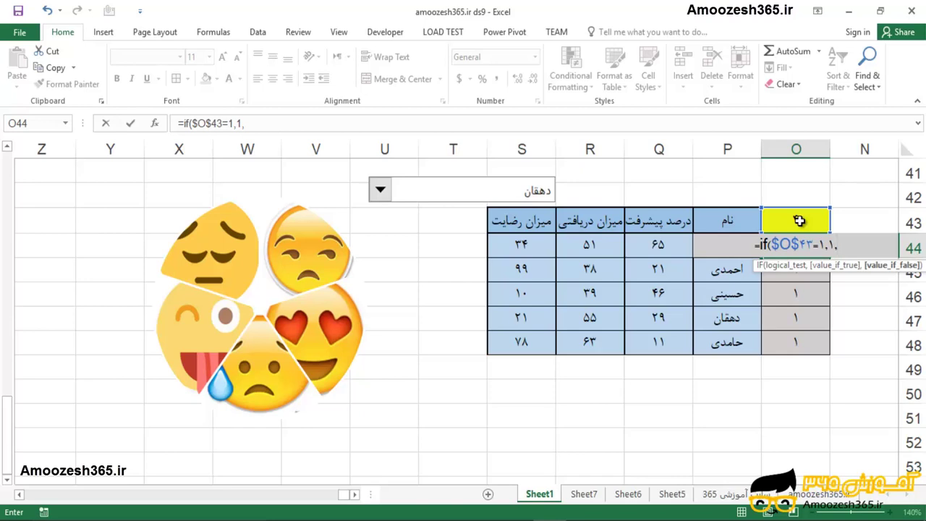
text(0)
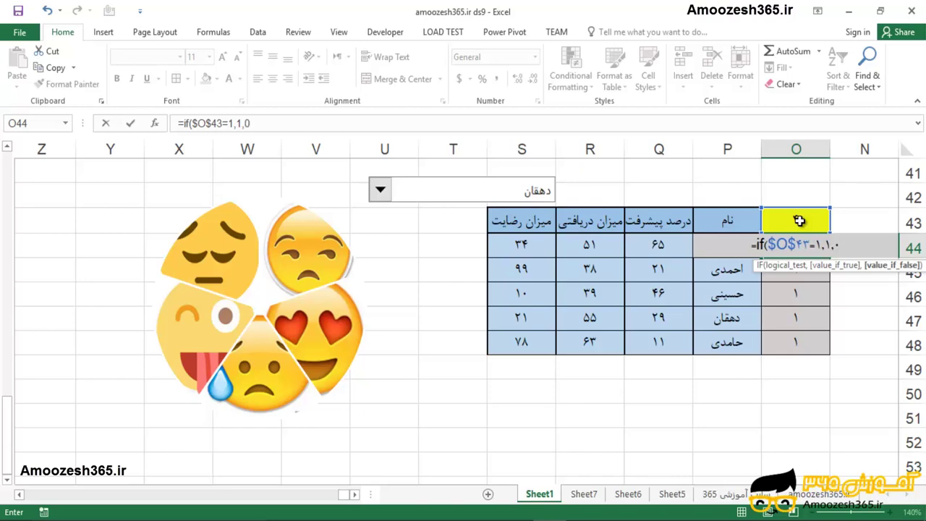
key(Return)
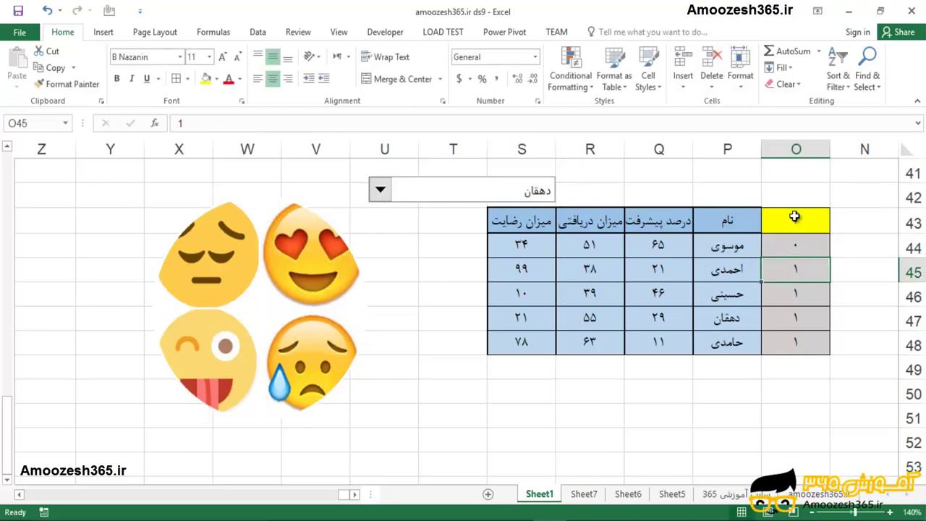
Fill O44's IF formula down through O48 and check the copies
click(796, 246)
drag(761, 257, 772, 340)
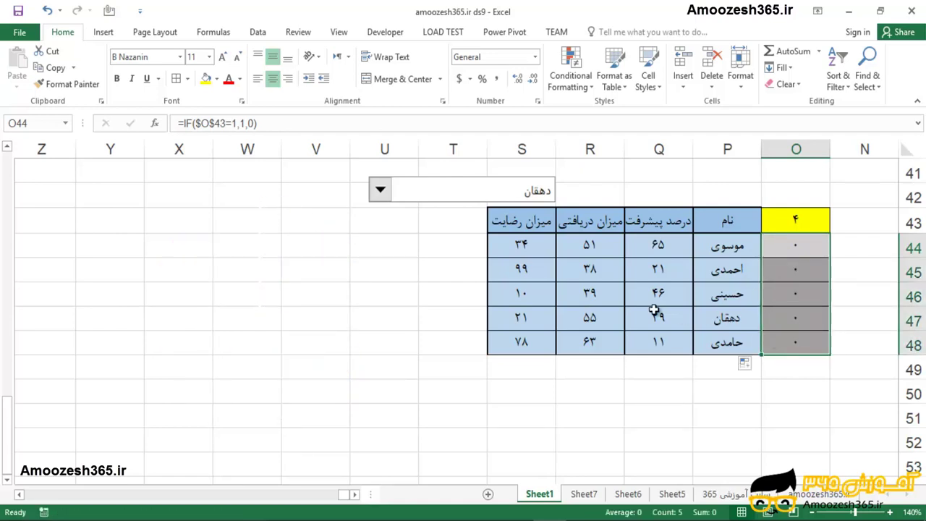
click(796, 269)
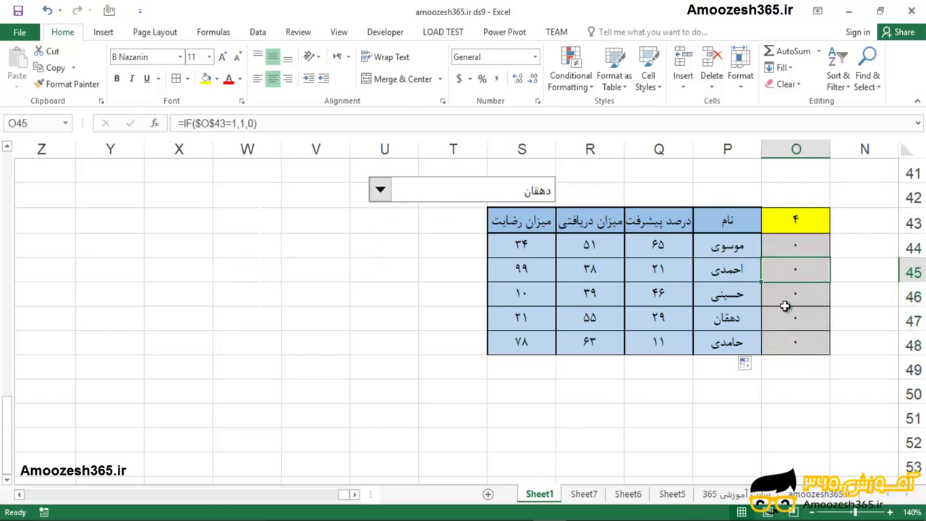
click(786, 296)
click(782, 318)
click(781, 345)
click(787, 319)
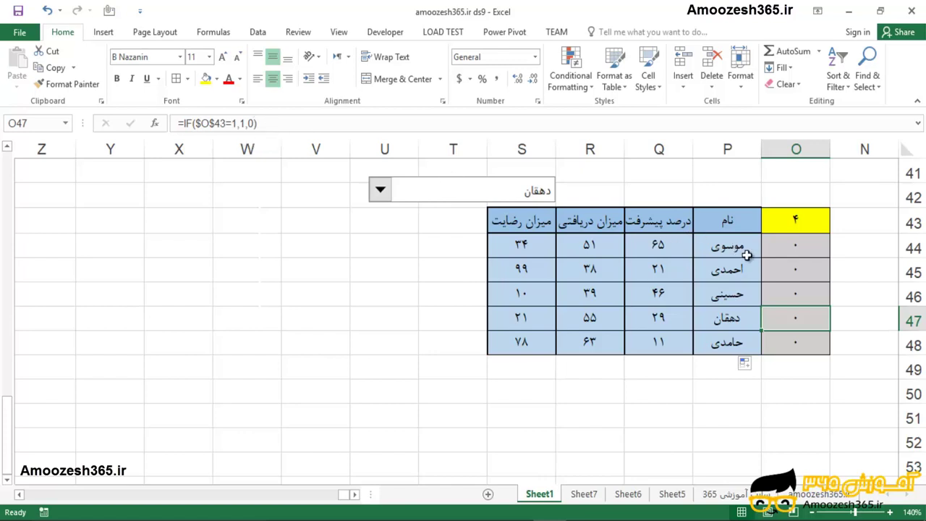
click(787, 271)
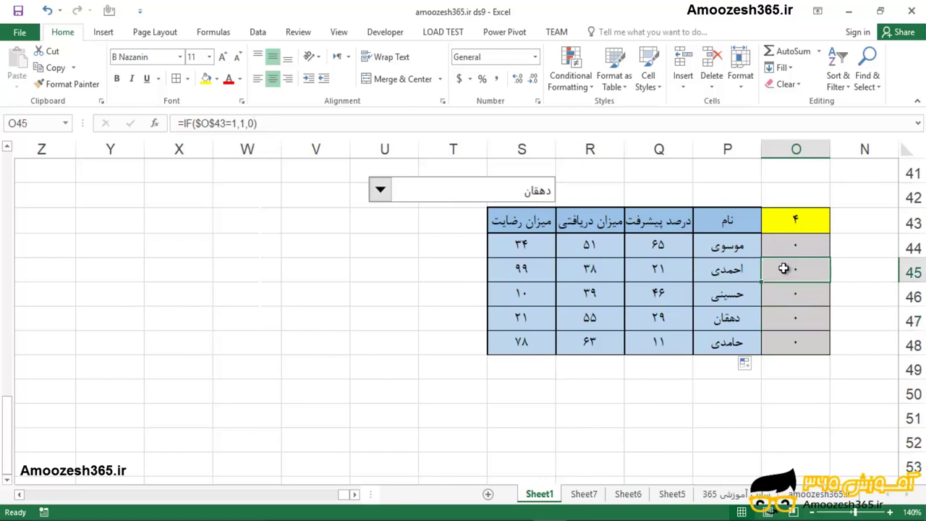
Change the O45 and O46 formulas to compare $O$43 with 2 and 3
click(241, 124)
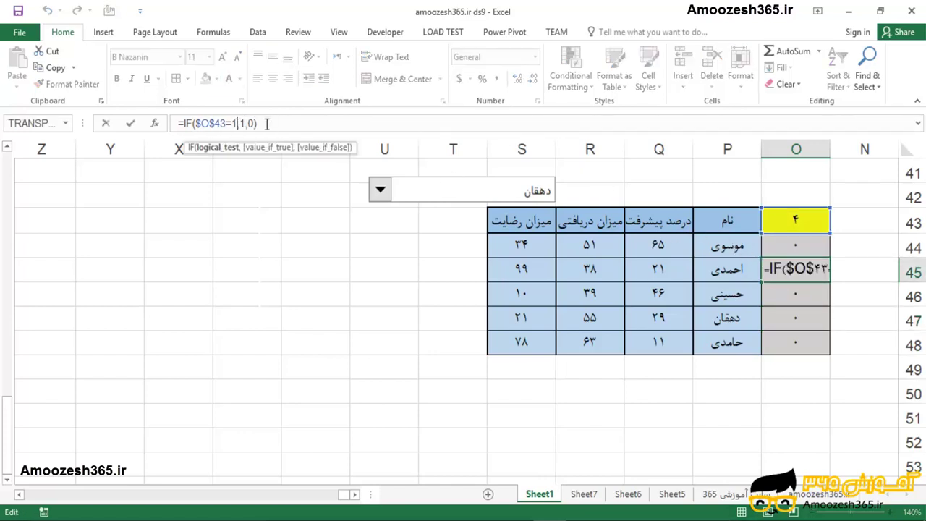
key(BackSpace)
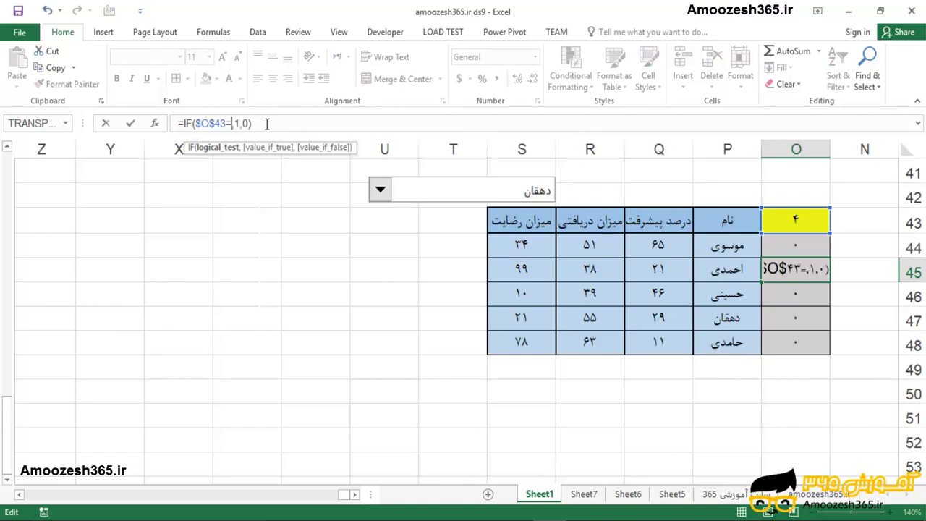
text(2,)
key(Return)
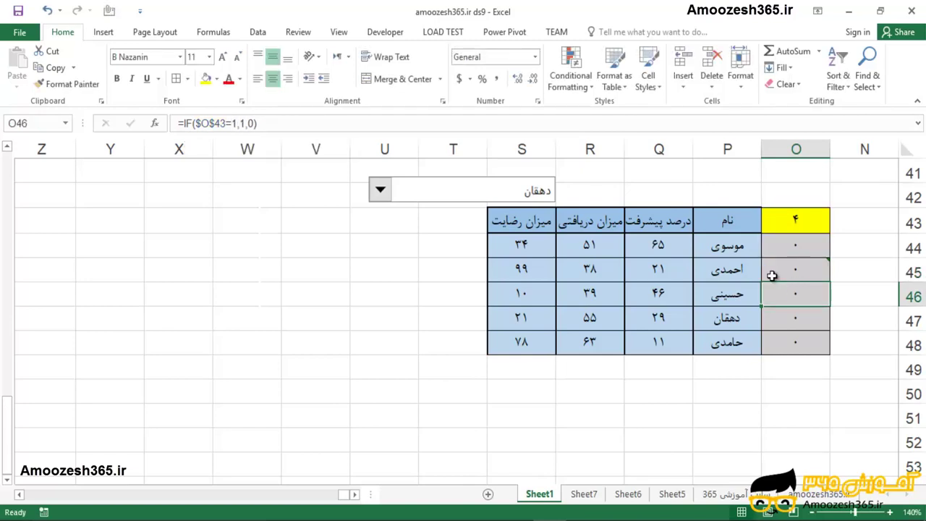
click(236, 123)
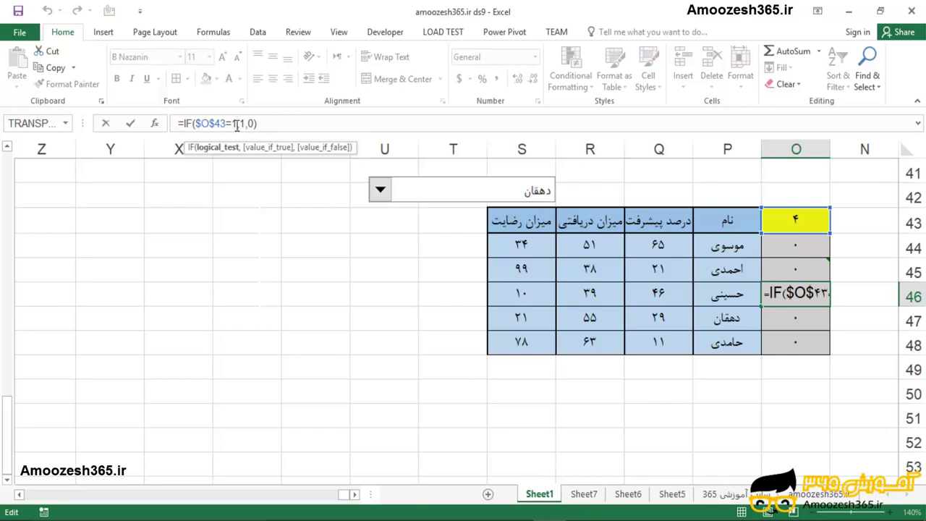
key(BackSpace)
text(3)
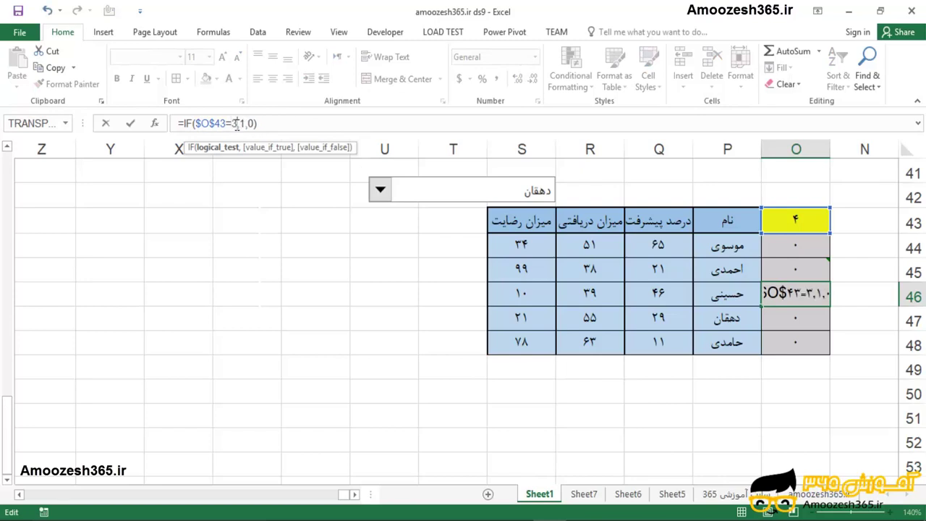
key(Return)
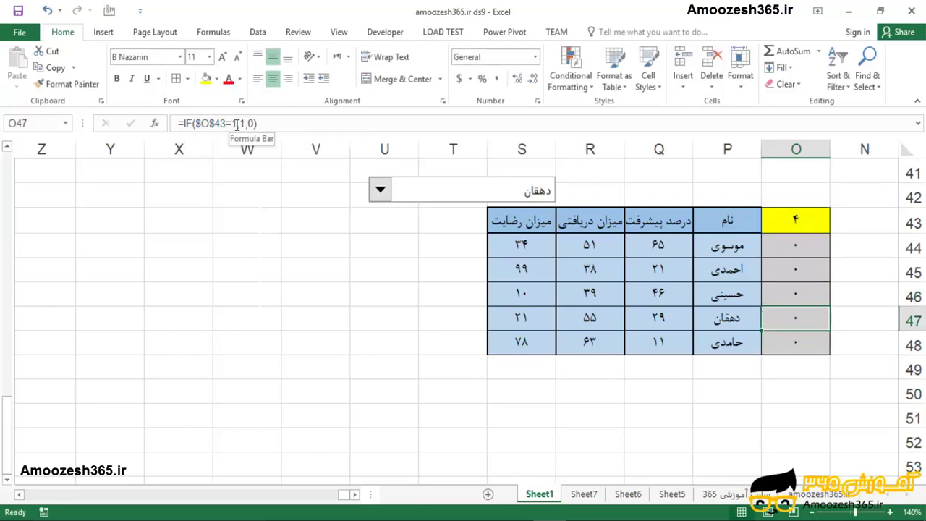
Change the O47 and O48 formulas to compare $O$43 with 4 and 5
click(236, 124)
key(BackSpace)
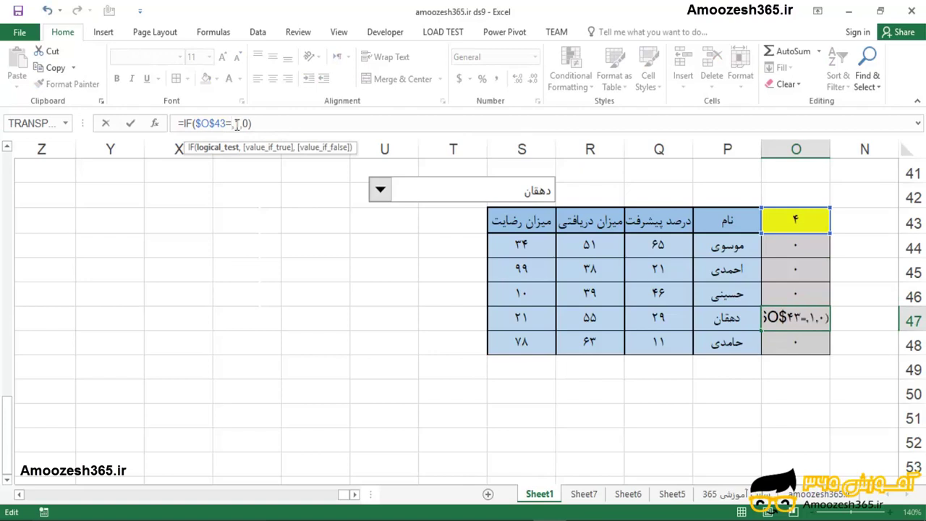
text(4)
key(Return)
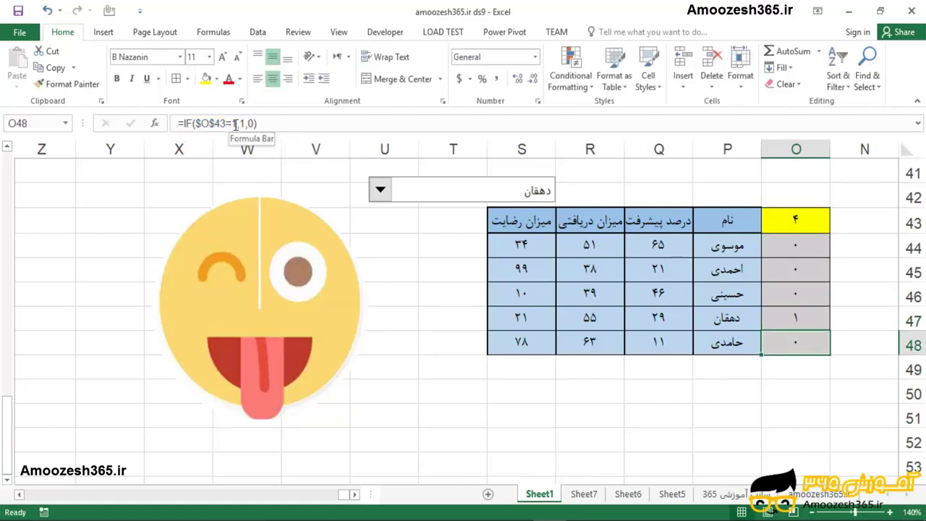
click(236, 124)
key(Delete)
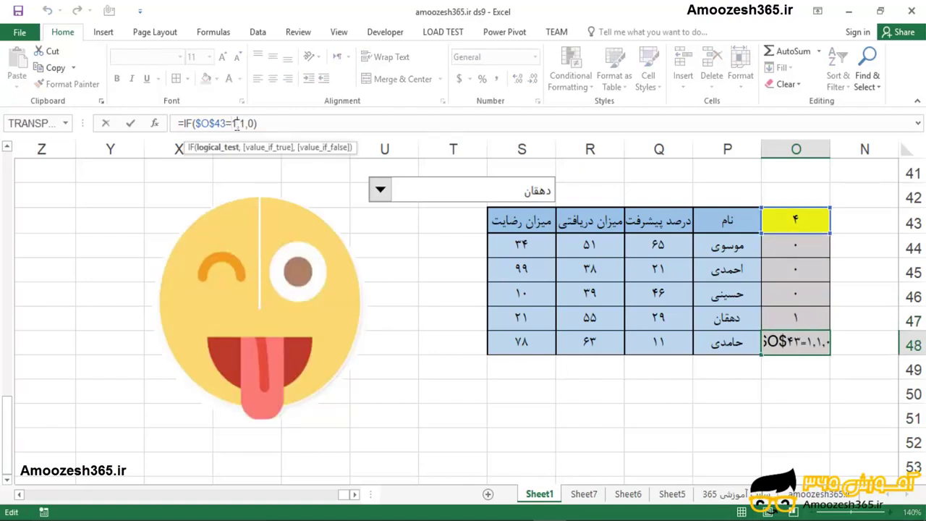
text(5)
key(Return)
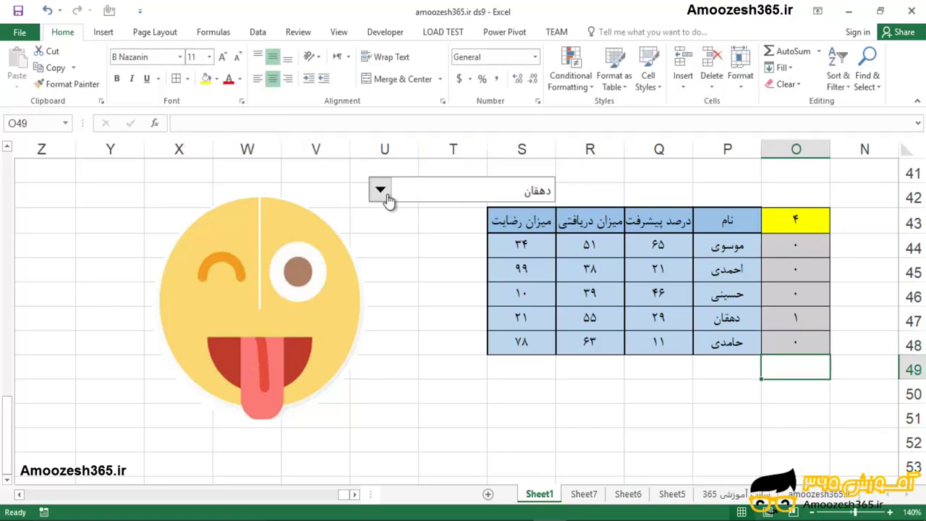
Pick احمدی, حامدی, موسوی, then حسینی in the drop-down, and select the emoji chart
click(380, 189)
click(418, 220)
click(380, 189)
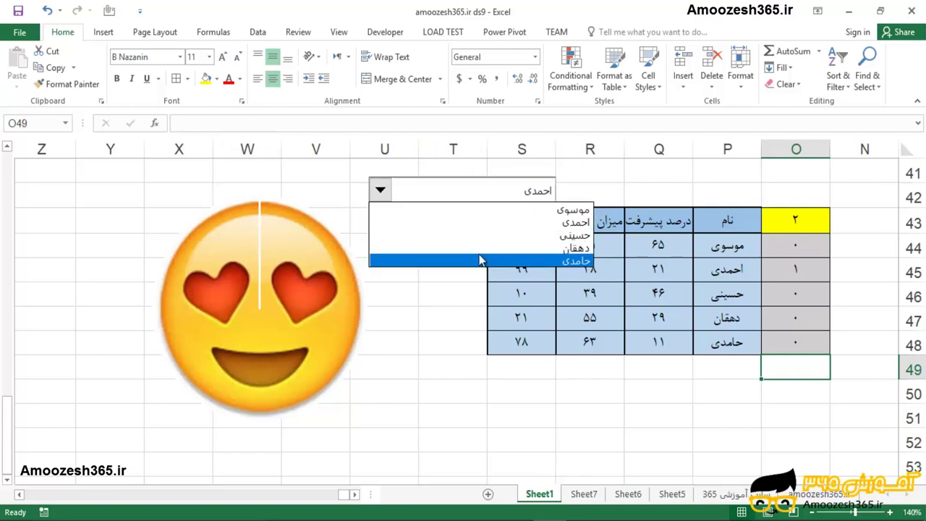
click(480, 259)
click(404, 197)
click(435, 210)
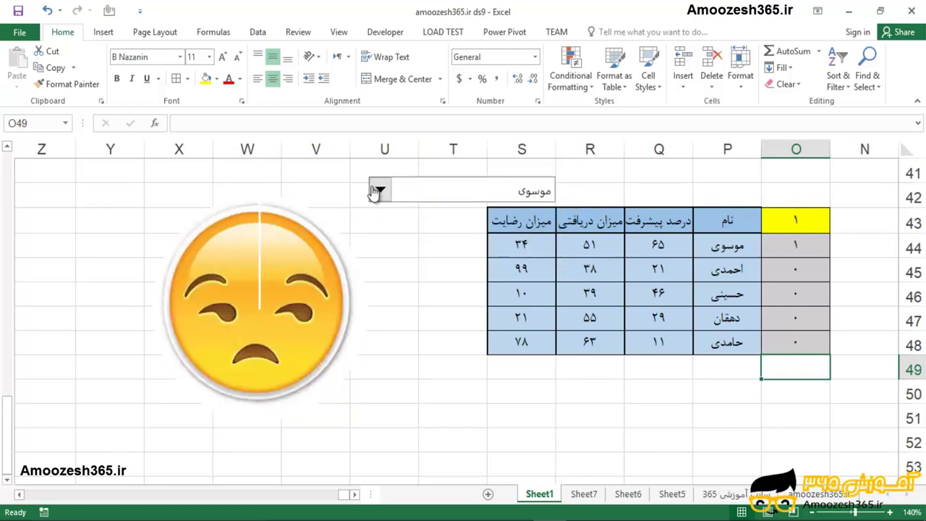
click(380, 190)
click(437, 236)
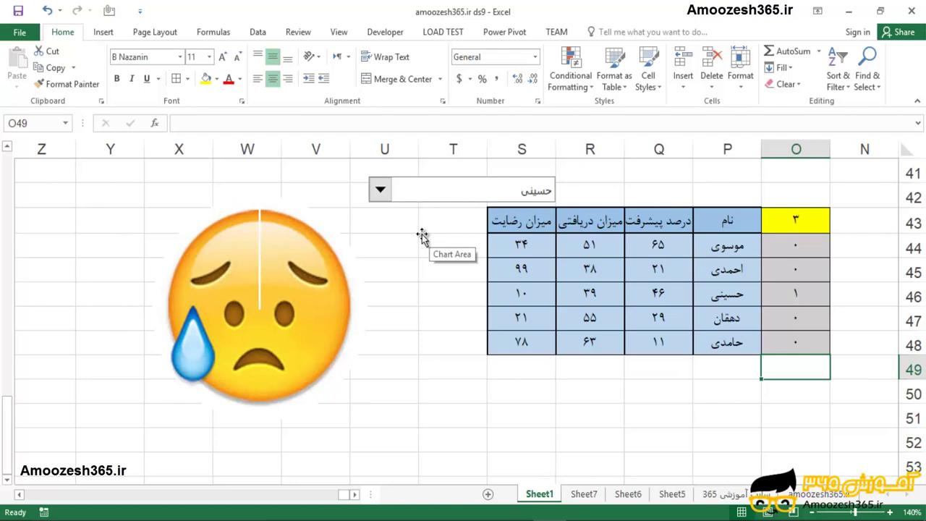
click(318, 215)
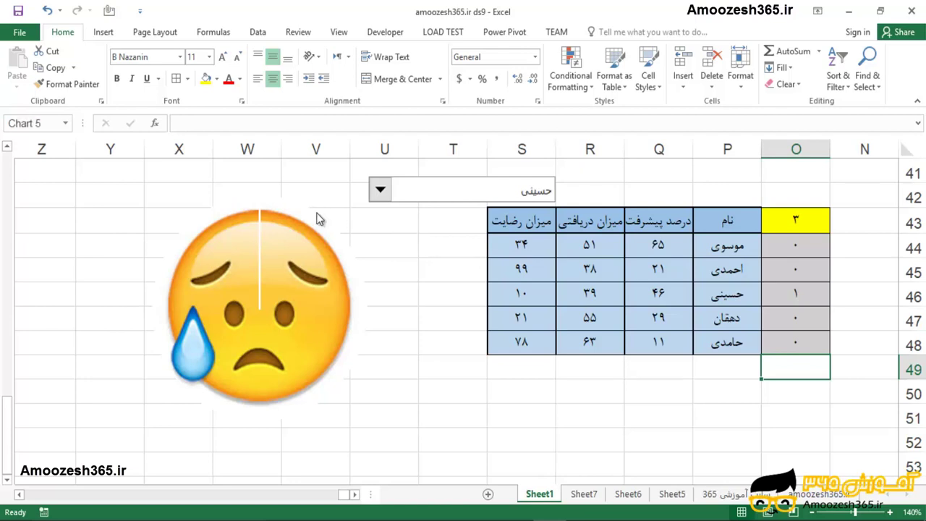
click(430, 251)
Copy the emoji chart and name list to Sheet7 and place them near D3
ctrl+click(514, 185)
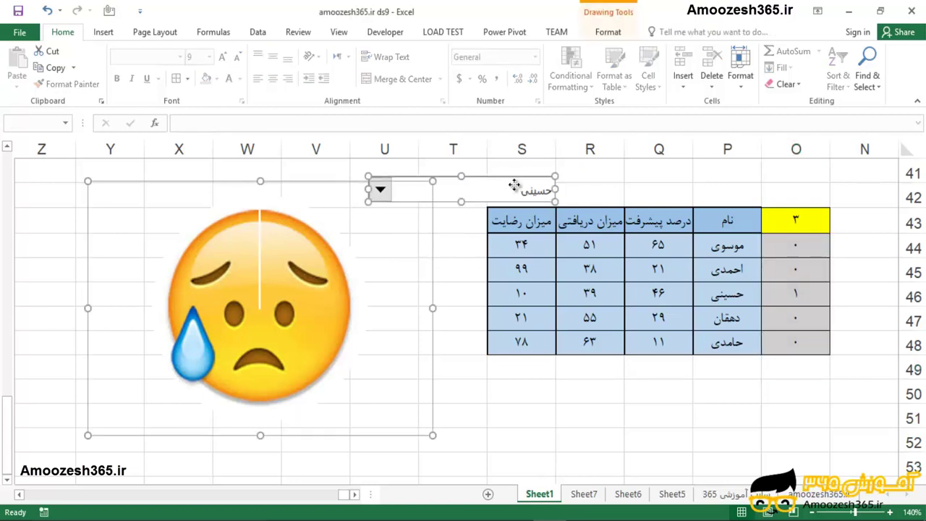
key(ctrl+c)
click(584, 494)
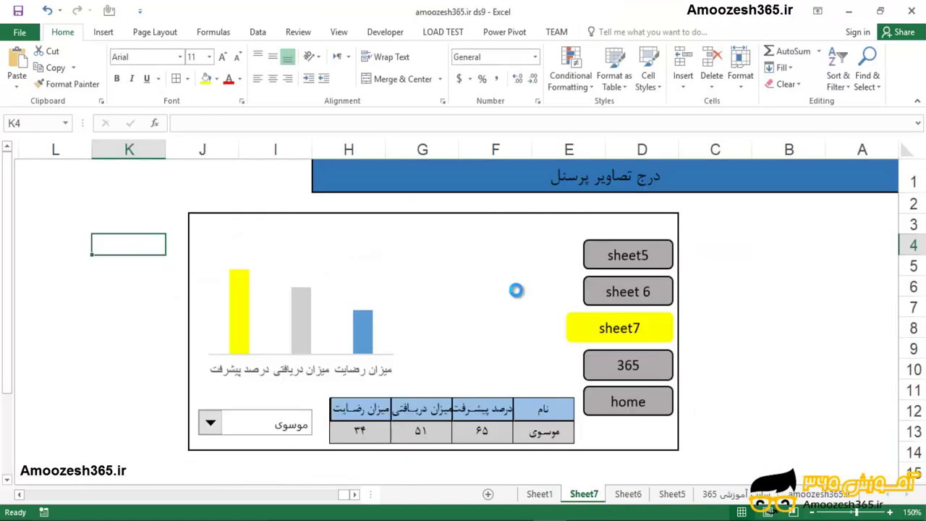
key(ctrl+c)
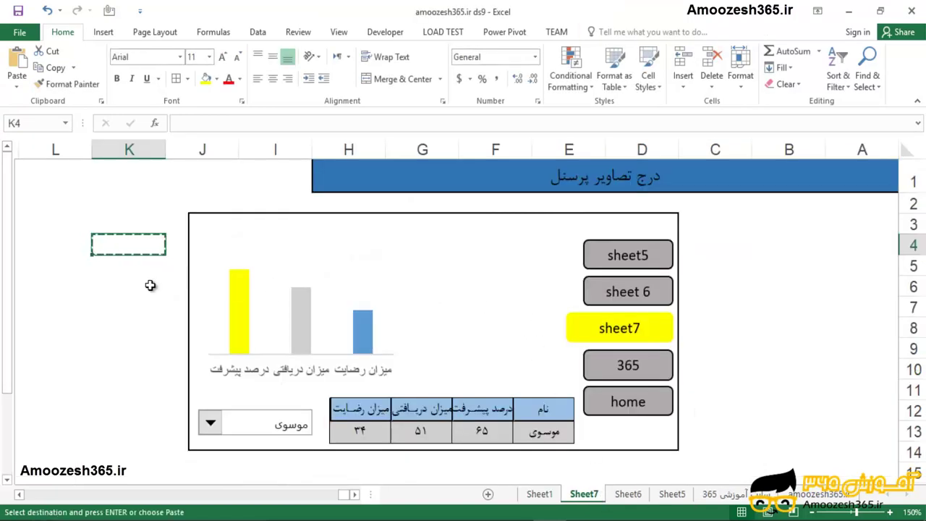
click(539, 495)
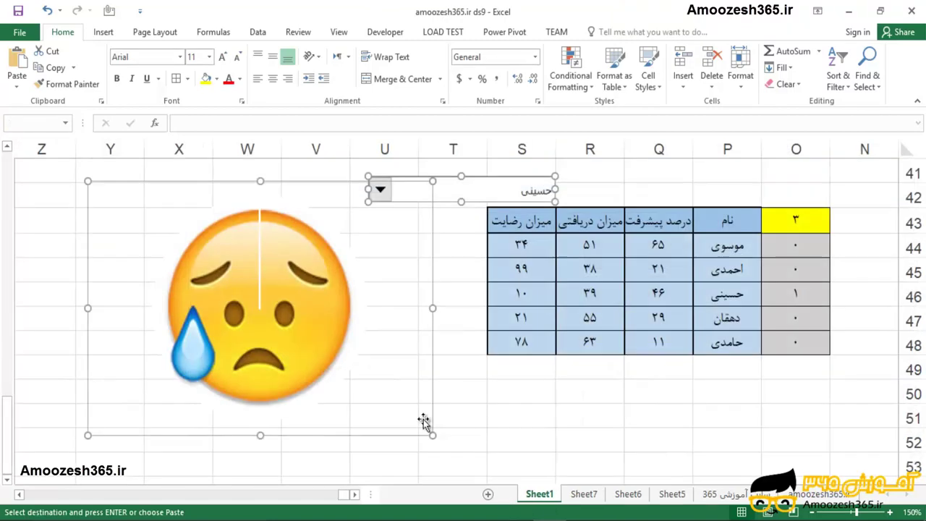
click(584, 494)
key(ctrl+v)
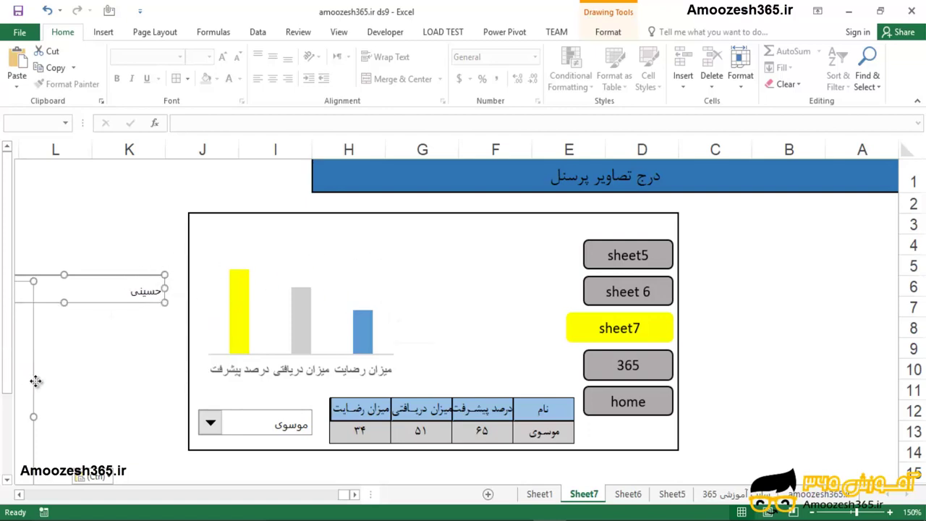
drag(36, 382, 689, 217)
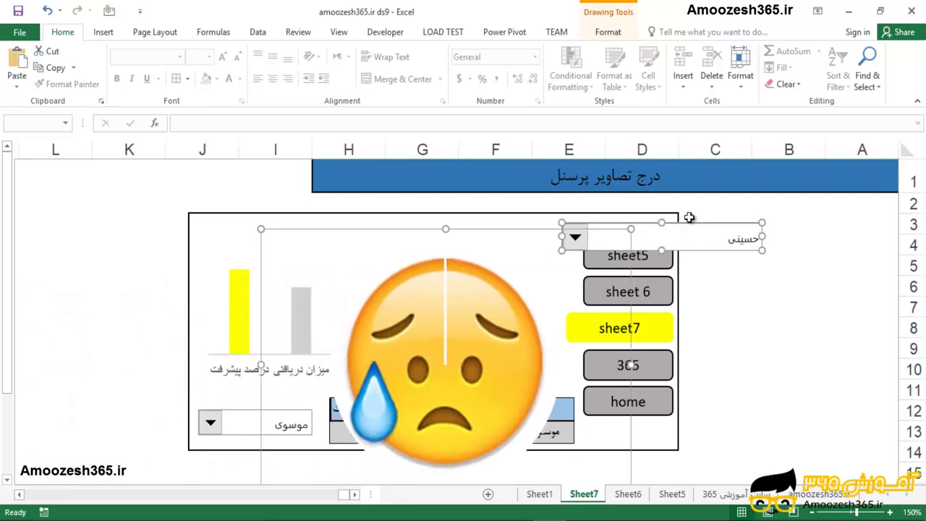
Shrink the pasted emoji face and move it beside the bar chart
click(761, 304)
click(384, 265)
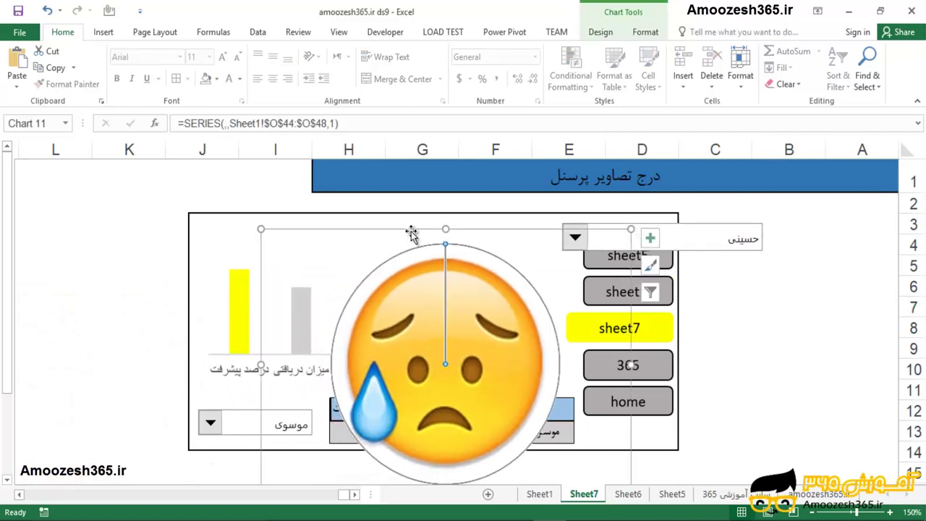
drag(411, 232, 419, 191)
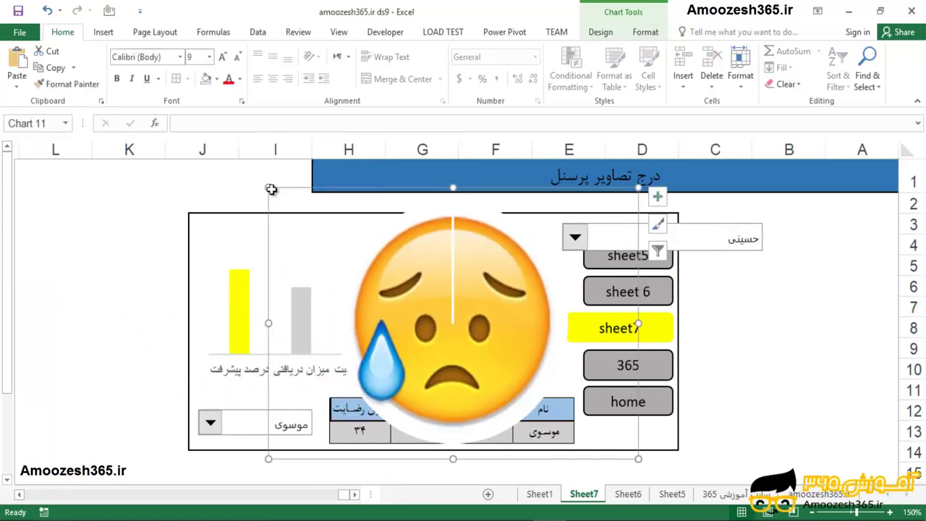
drag(278, 194, 456, 268)
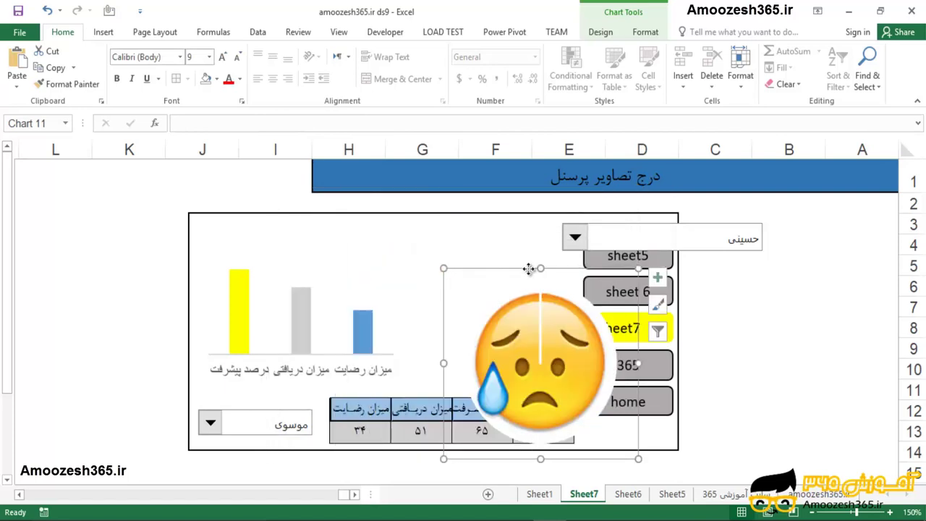
drag(531, 269, 458, 206)
Move the pasted name list to the dashboard's top-left above the bars
right_click(682, 225)
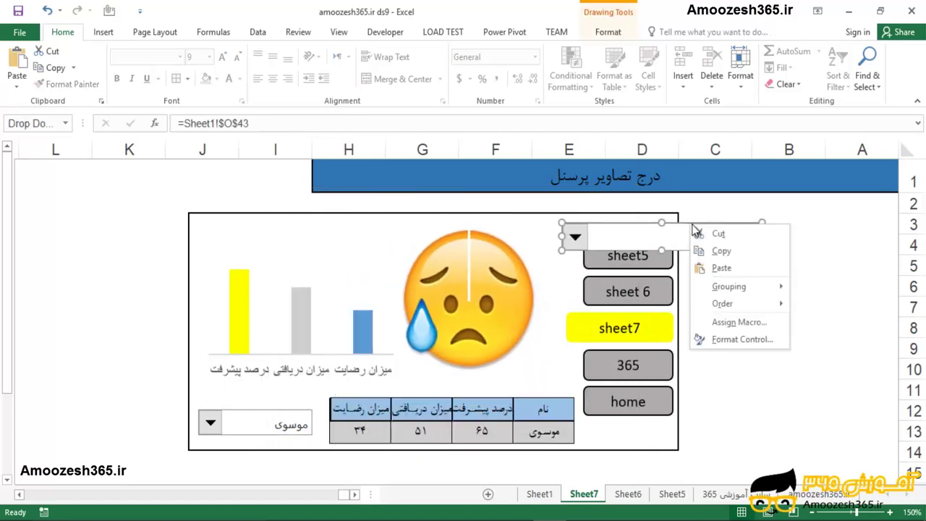
key(Escape)
drag(682, 226, 376, 229)
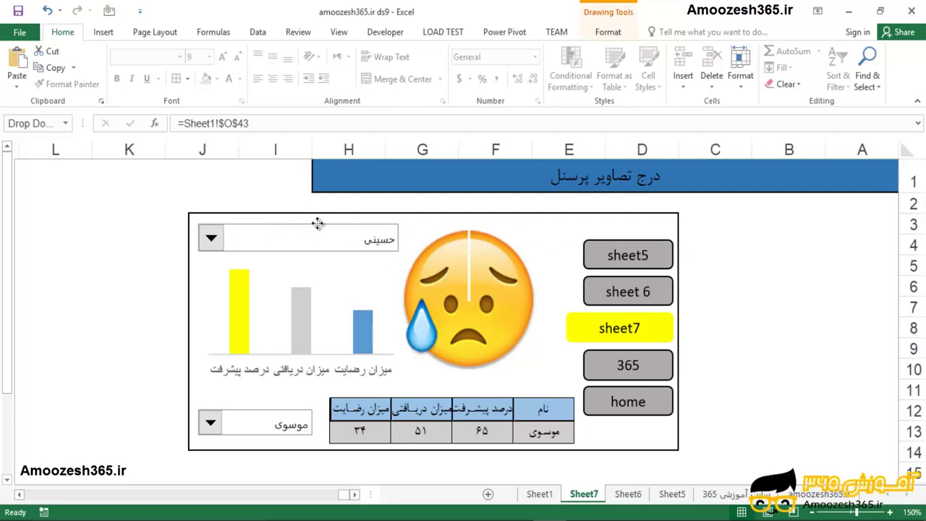
click(769, 246)
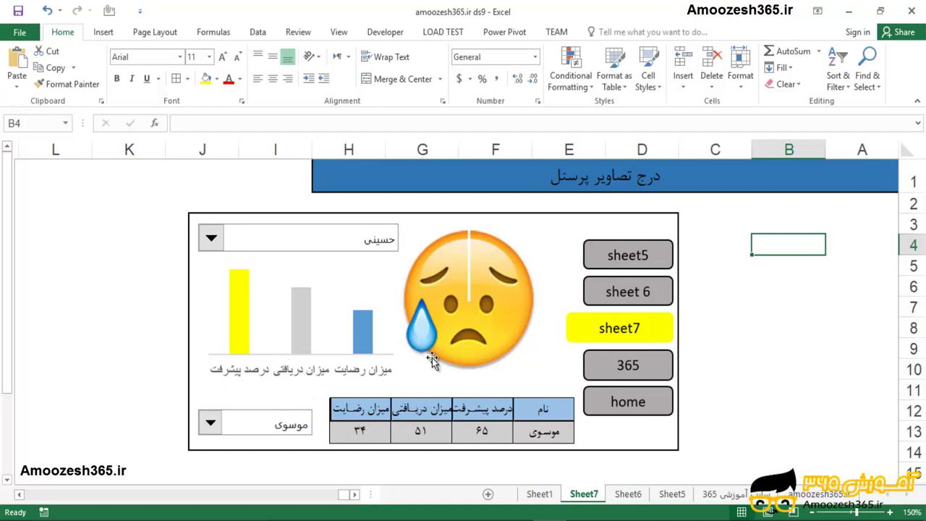
Select the upper حسینی name list on Sheet7 and delete it
click(211, 238)
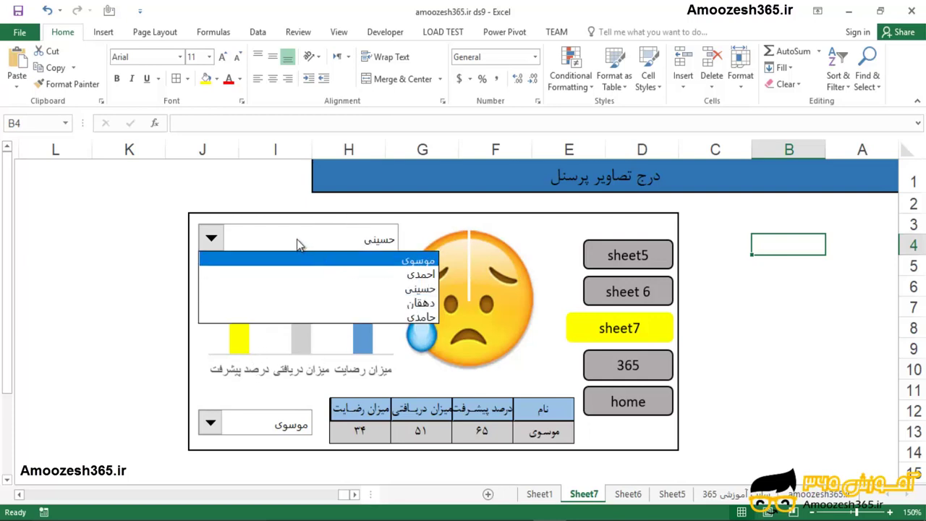
click(165, 221)
right_click(209, 242)
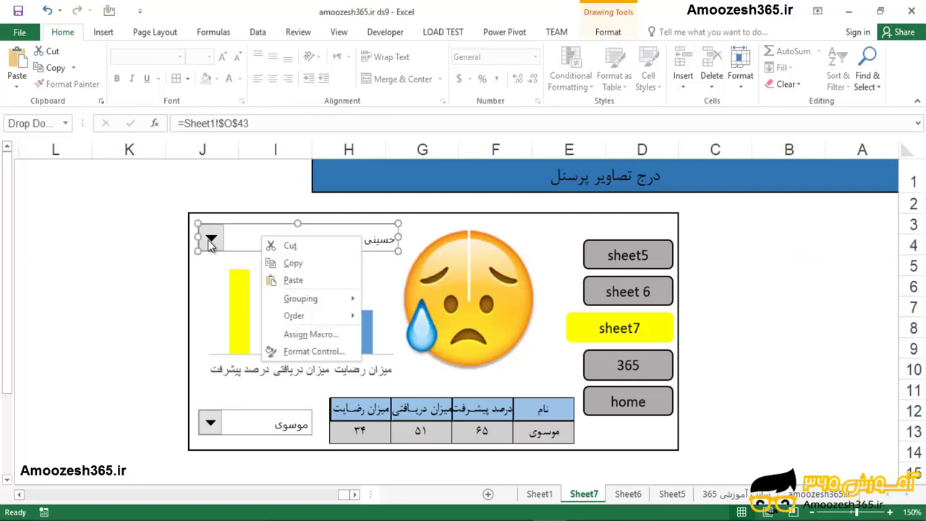
key(Escape)
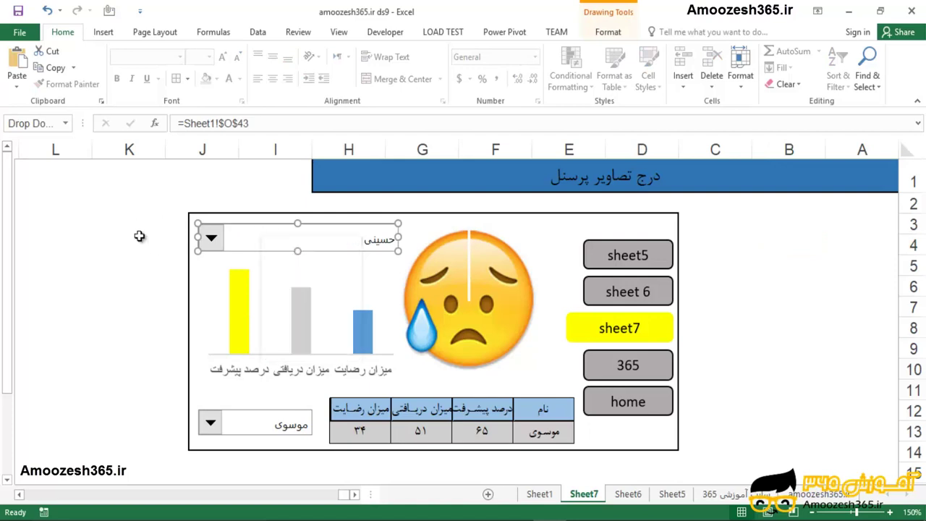
key(Delete)
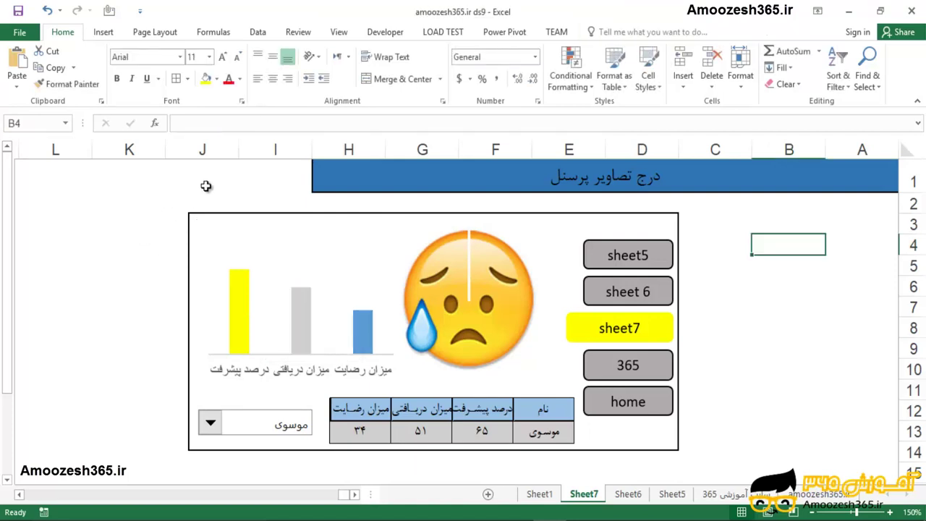
Draw a Form Control list box on Sheet1 beside the name table
click(541, 494)
click(455, 267)
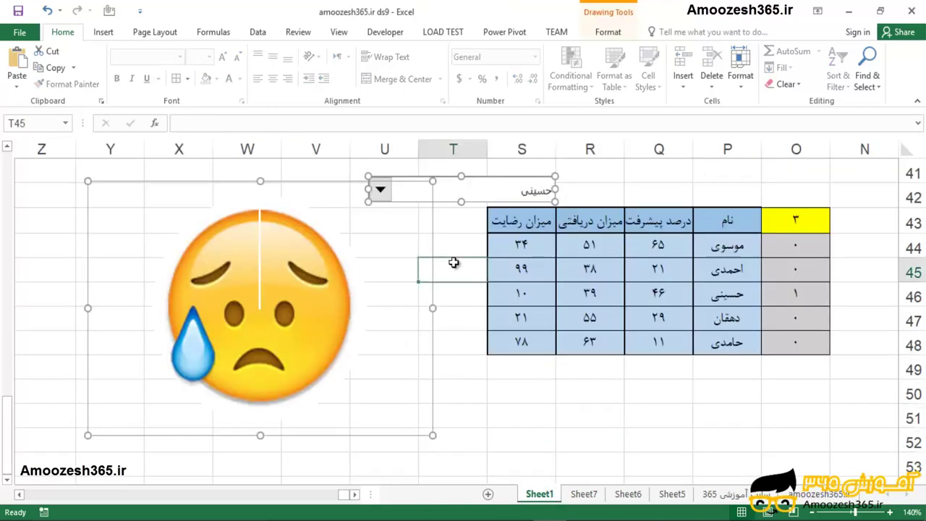
click(381, 35)
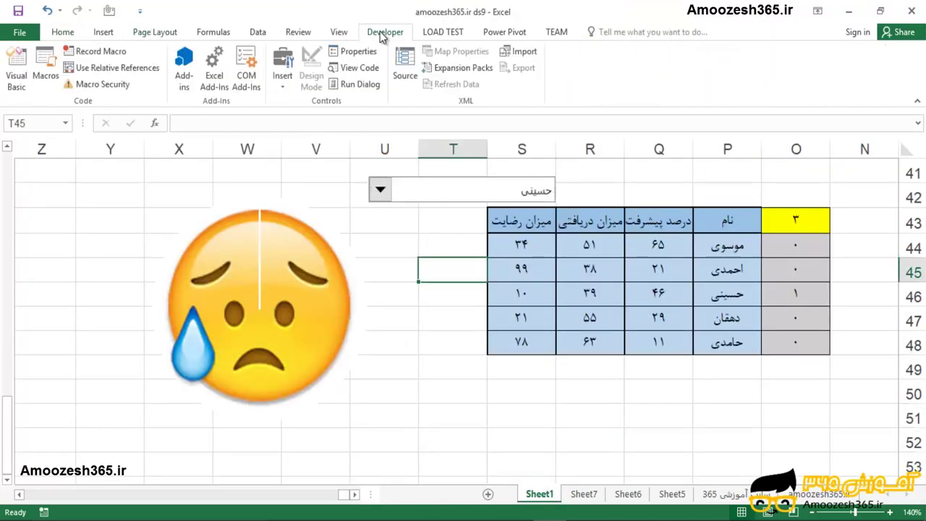
click(282, 72)
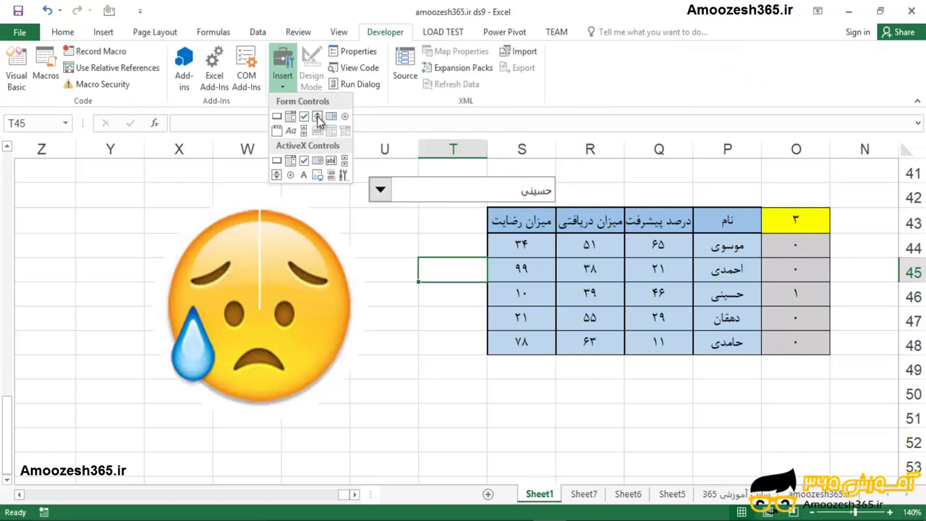
click(330, 117)
drag(131, 195, 291, 371)
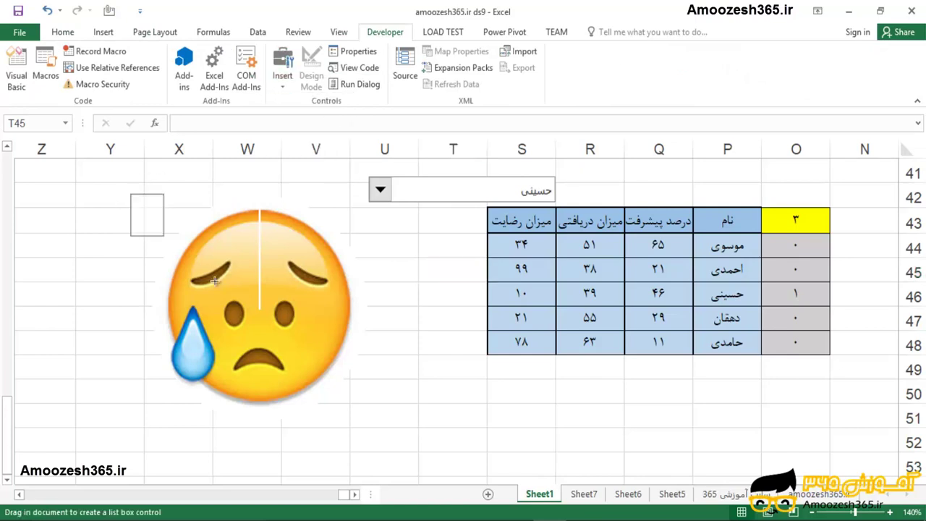
drag(234, 194, 512, 233)
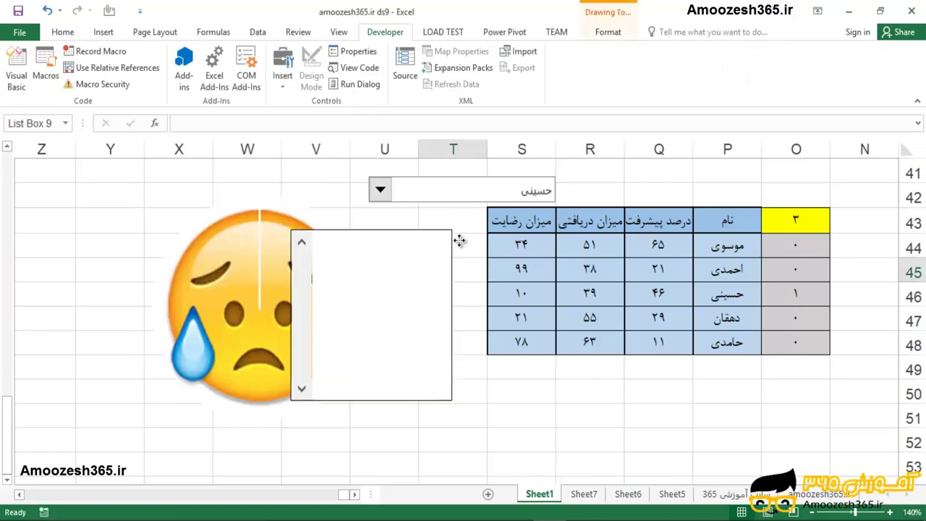
In Format Control, set input range sheet1!$P$44:$P$48 and cell link $O$43
right_click(512, 233)
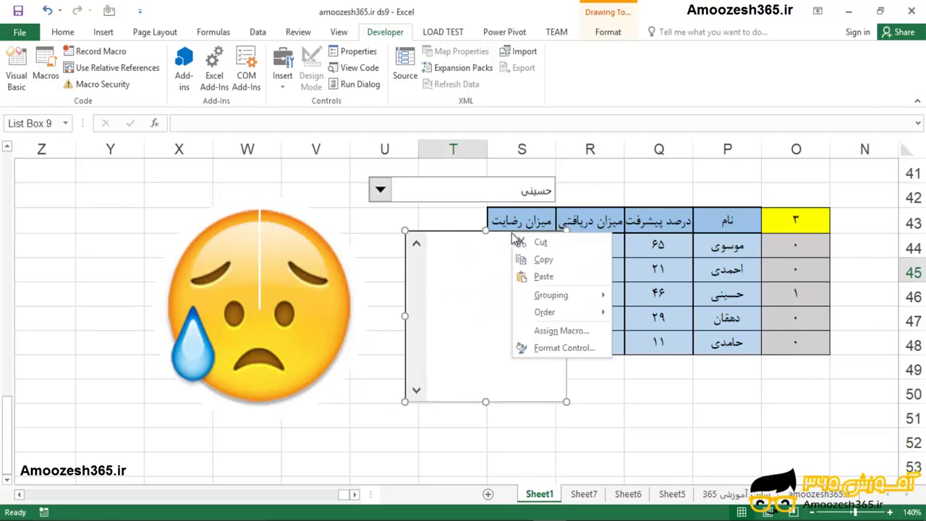
click(544, 348)
click(369, 165)
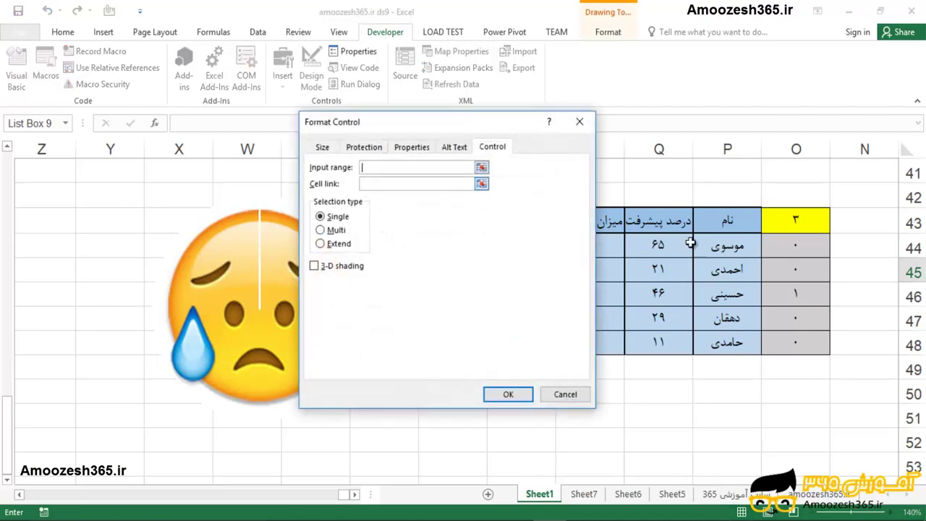
drag(796, 246, 796, 269)
drag(737, 246, 737, 343)
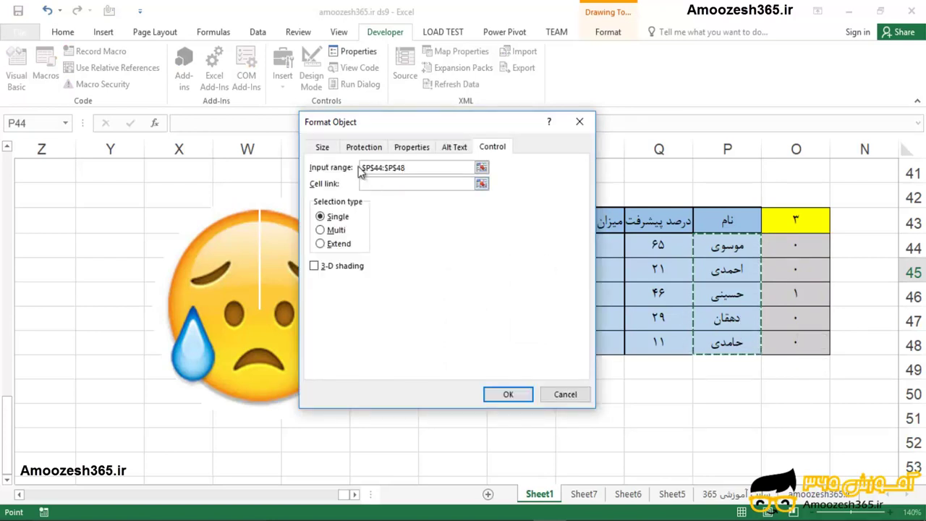
click(362, 168)
text(shee)
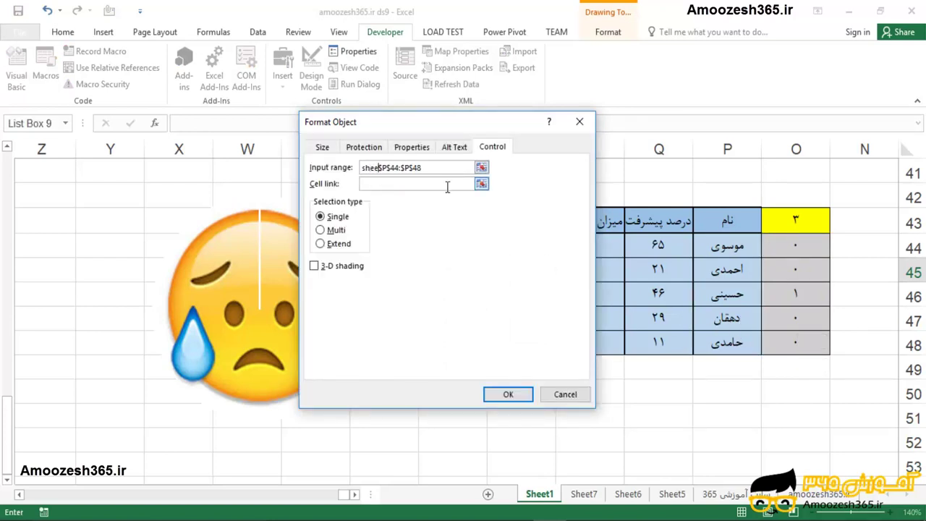
text(t1)
text(!)
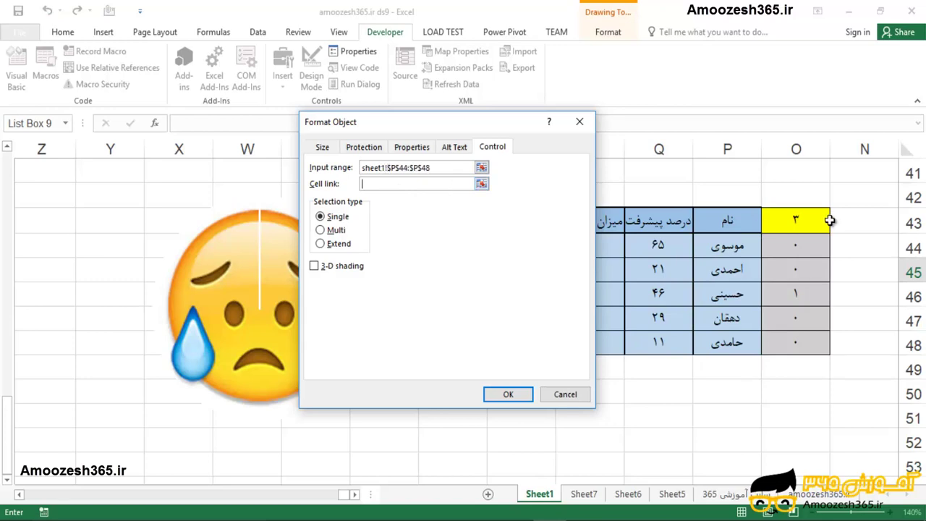
click(800, 221)
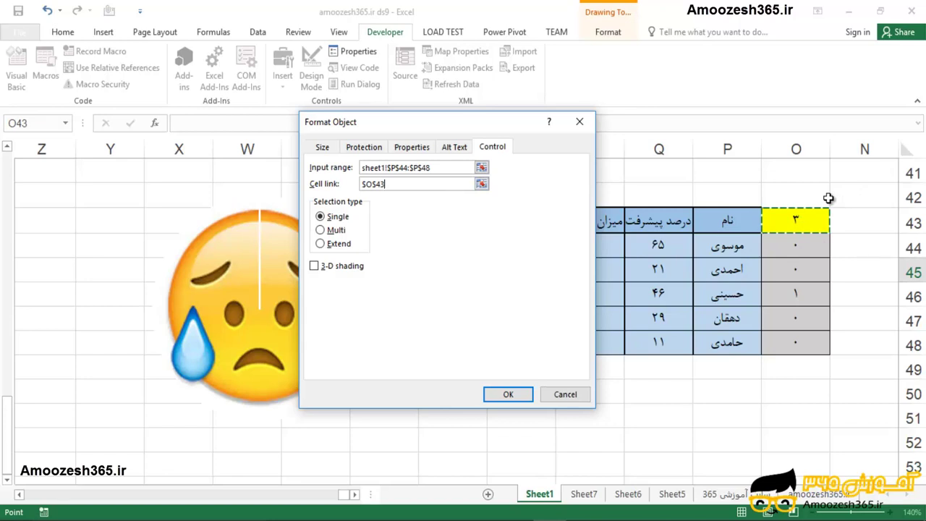
Confirm the list box settings, then try حامدی and موسوی, ending on دهقان (O43 = 4)
click(366, 184)
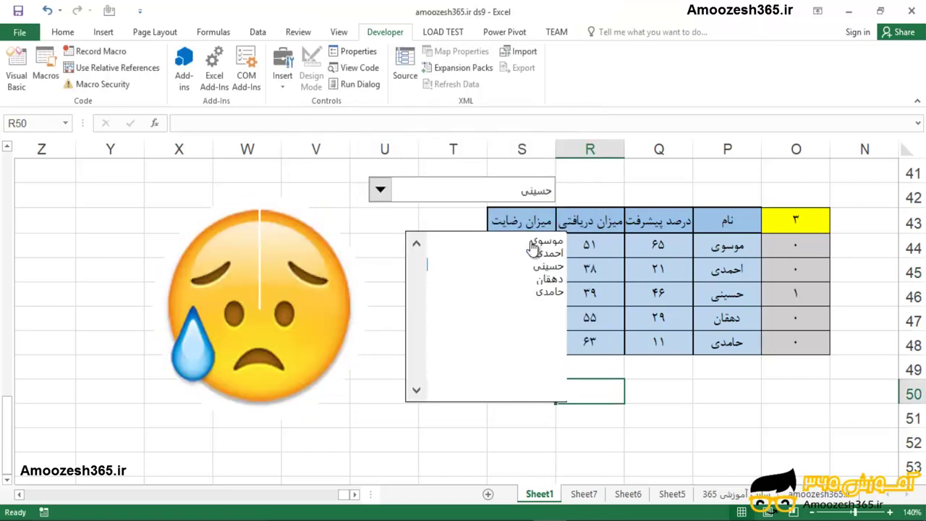
click(535, 240)
click(536, 291)
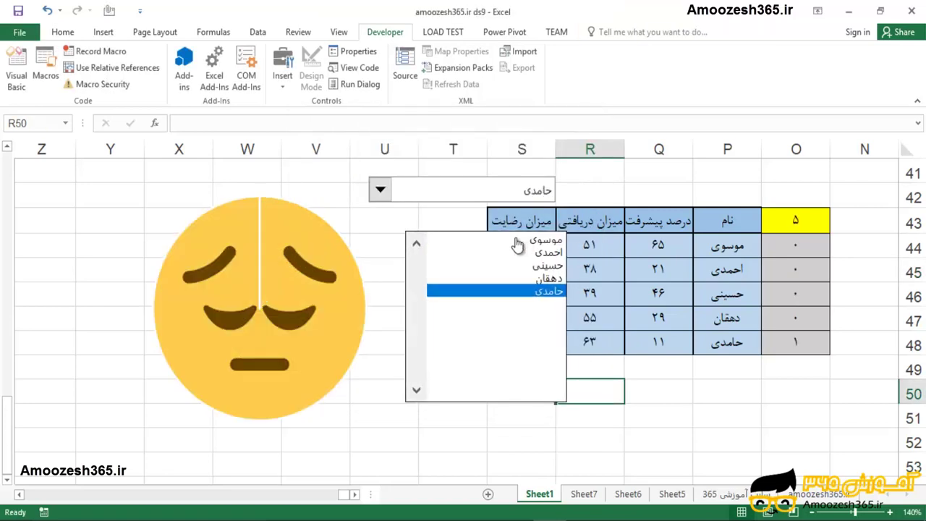
click(526, 239)
click(536, 291)
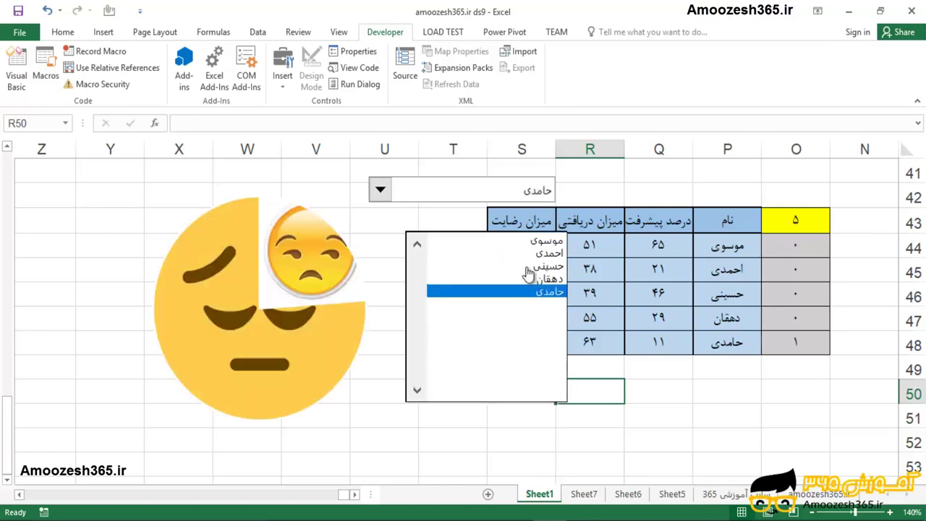
click(524, 241)
click(530, 289)
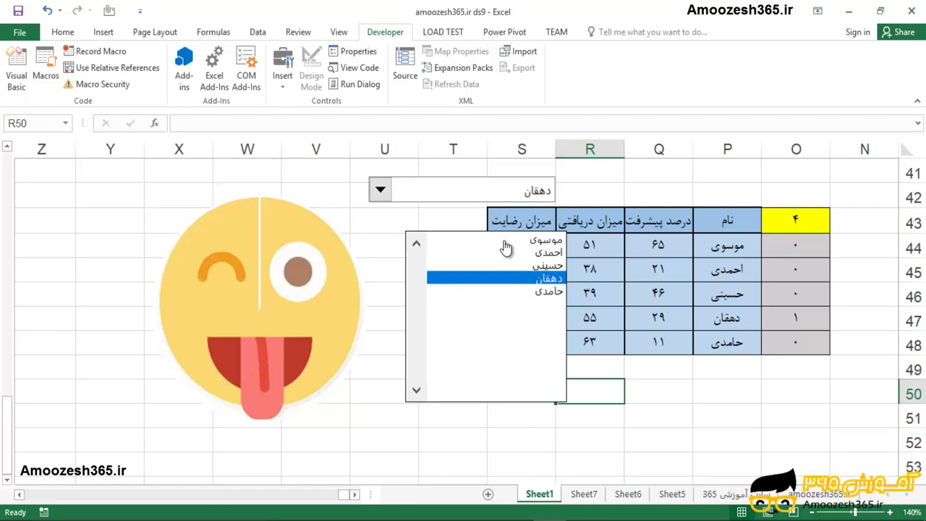
right_click(515, 370)
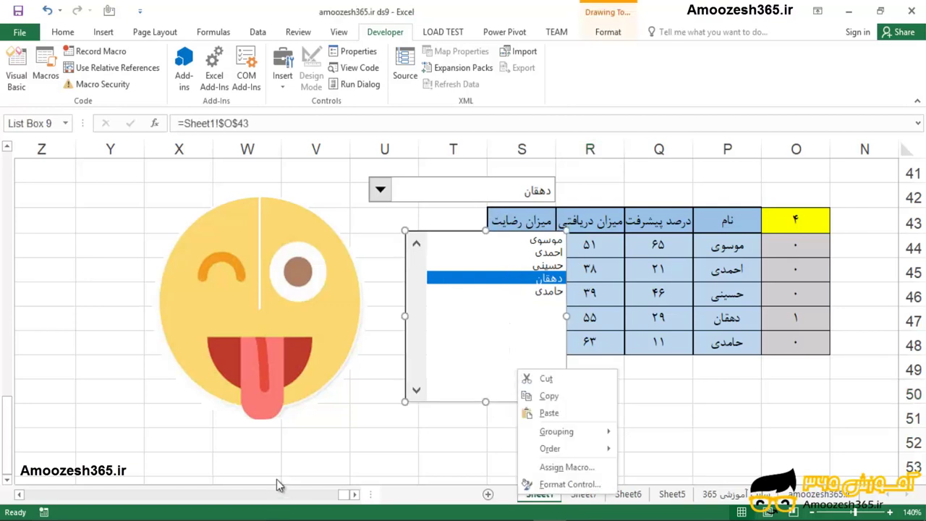
Paste the list box onto Sheet7 and shrink it into the dashboard's top-left corner
key(Escape)
click(584, 493)
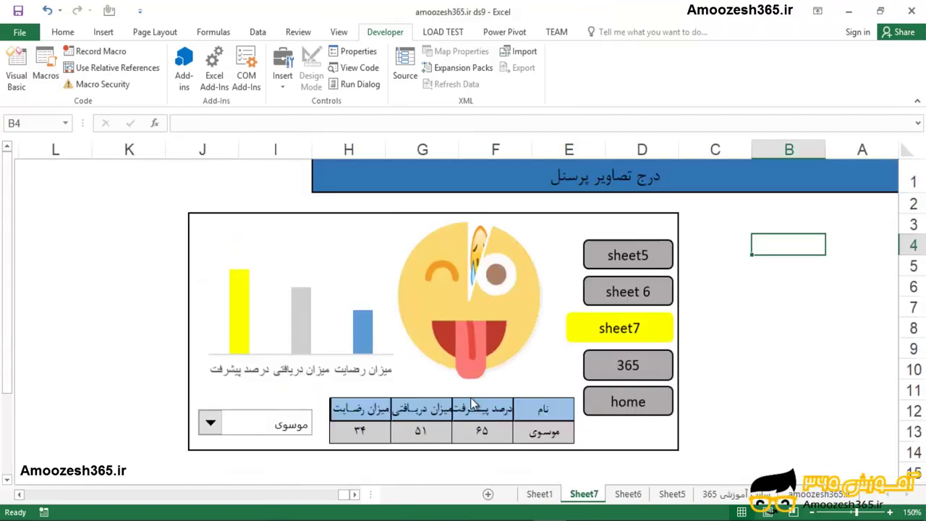
key(ctrl+v)
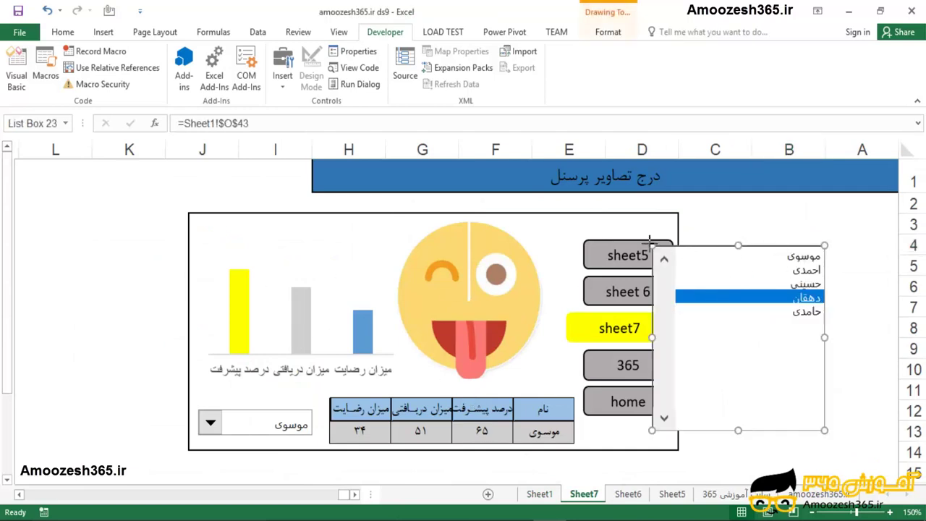
mouse_move(652, 245)
mouse_down()
mouse_move(751, 319)
mouse_move(214, 233)
mouse_up()
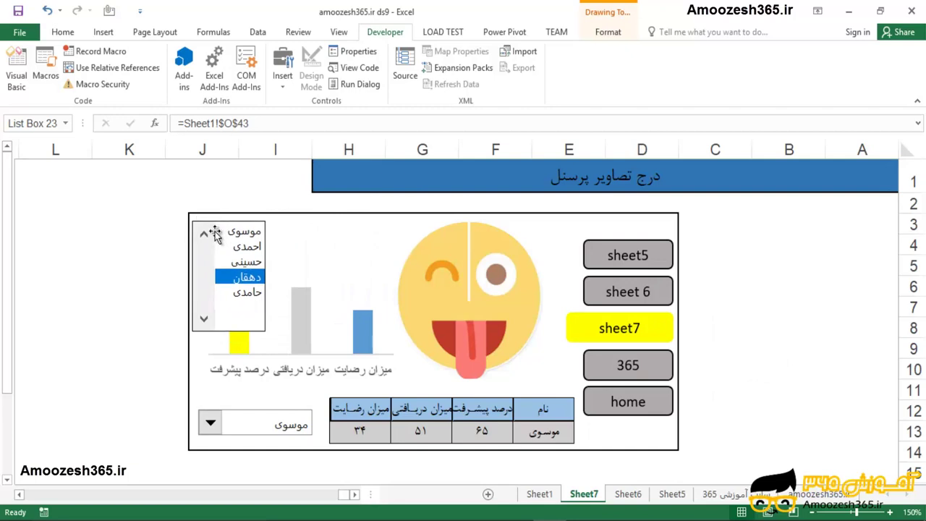
mouse_move(193, 327)
mouse_down()
mouse_move(206, 259)
mouse_move(194, 256)
mouse_up()
click(180, 244)
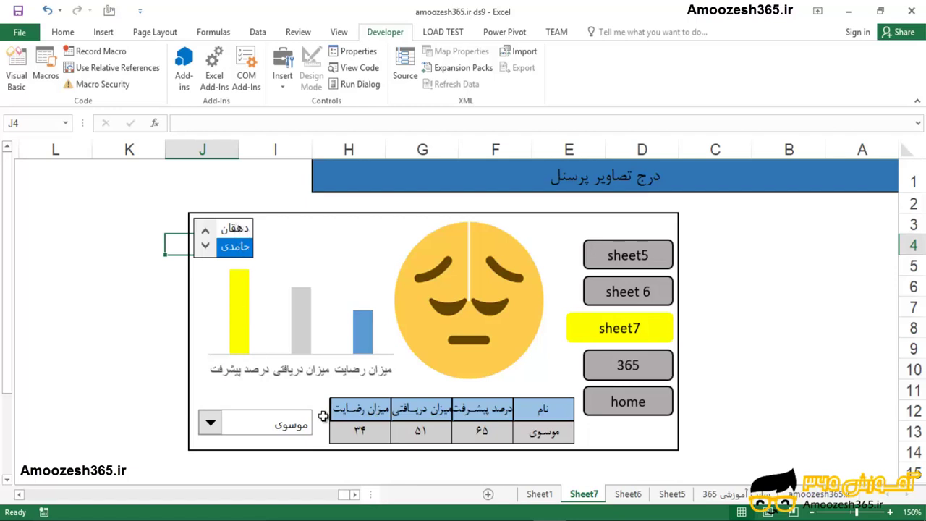
Back on Sheet1, review O44's IF formula and the emoji pie chart plotting O44:O48, where only O48 returns 1
click(539, 494)
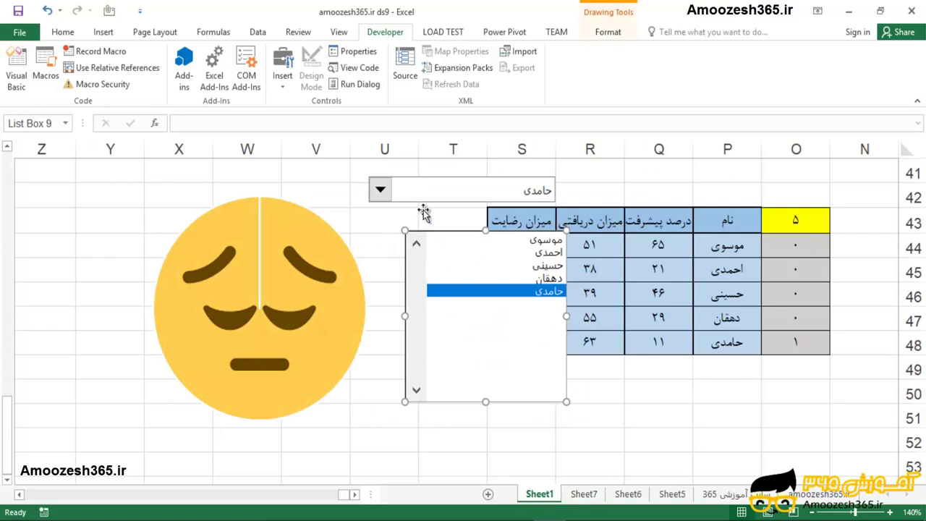
click(791, 253)
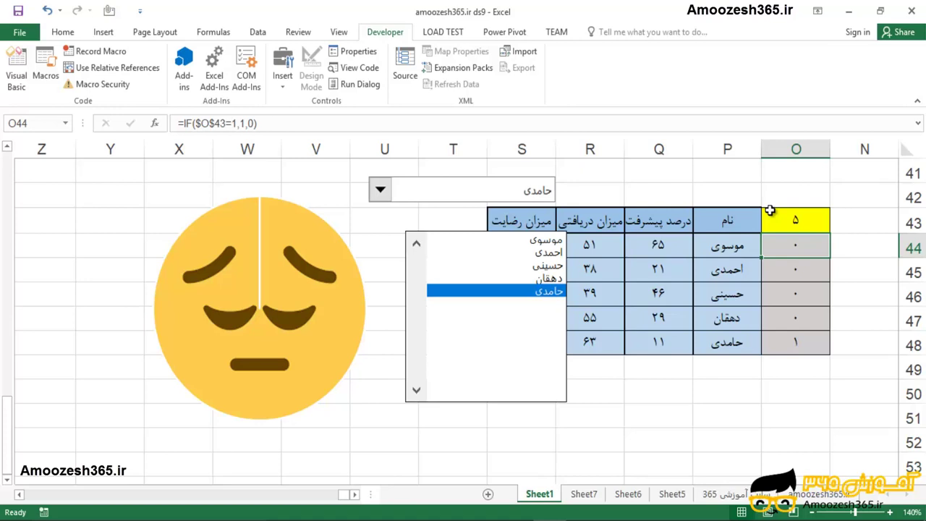
click(265, 231)
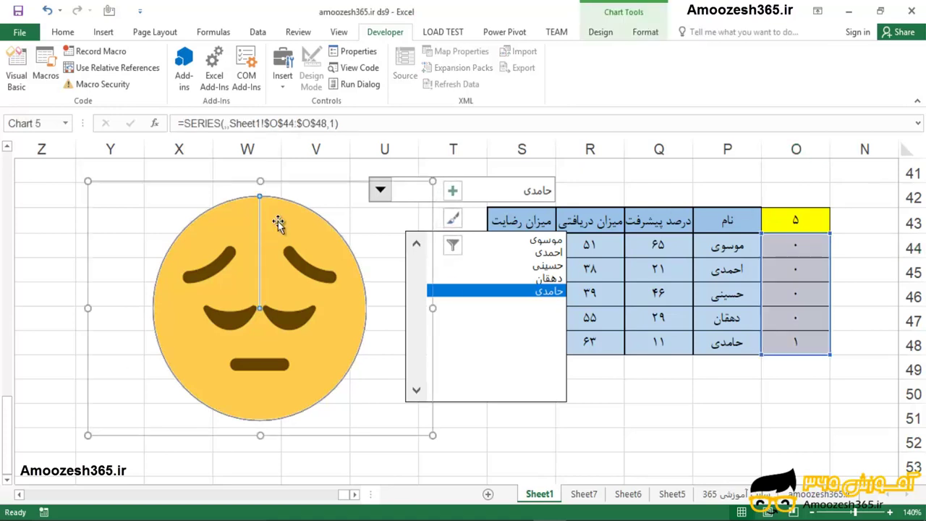
click(337, 190)
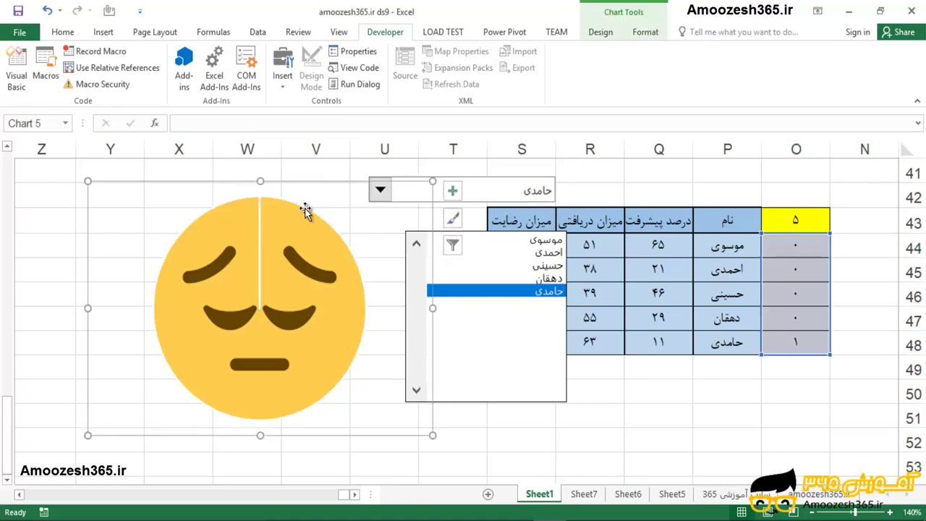
mouse_move(299, 214)
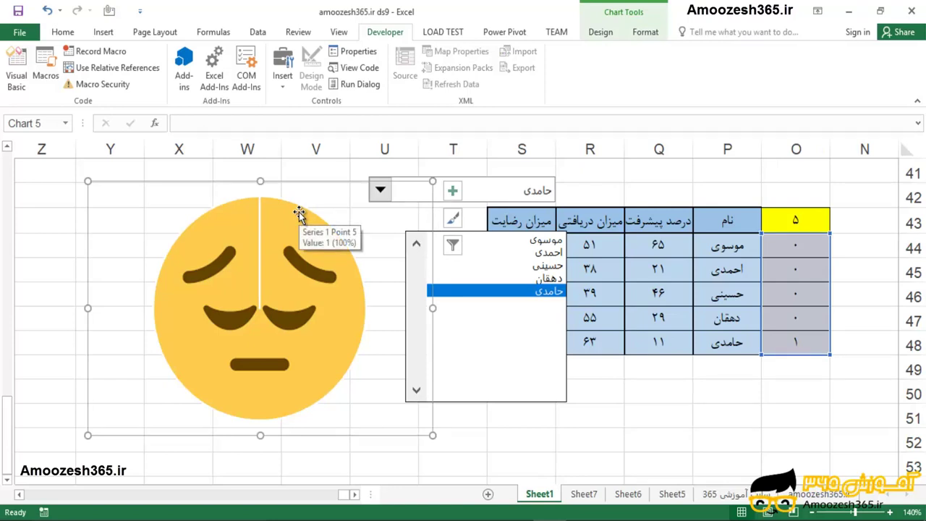